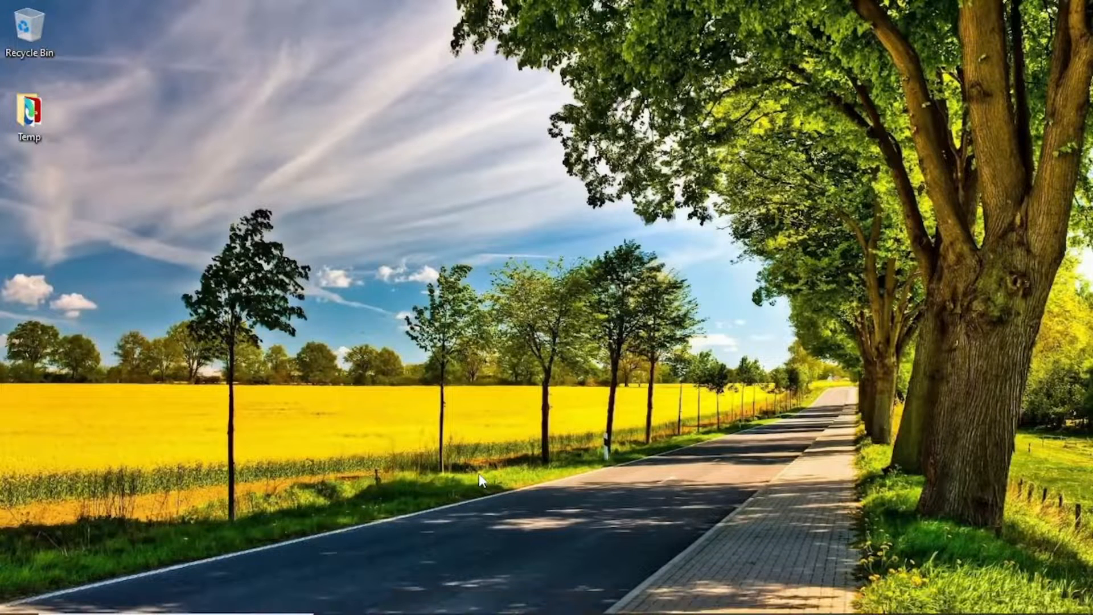
Open the Edge browser and search Google for "mysql download".
{"action": "left_click", "coordinate": [411, 598]}
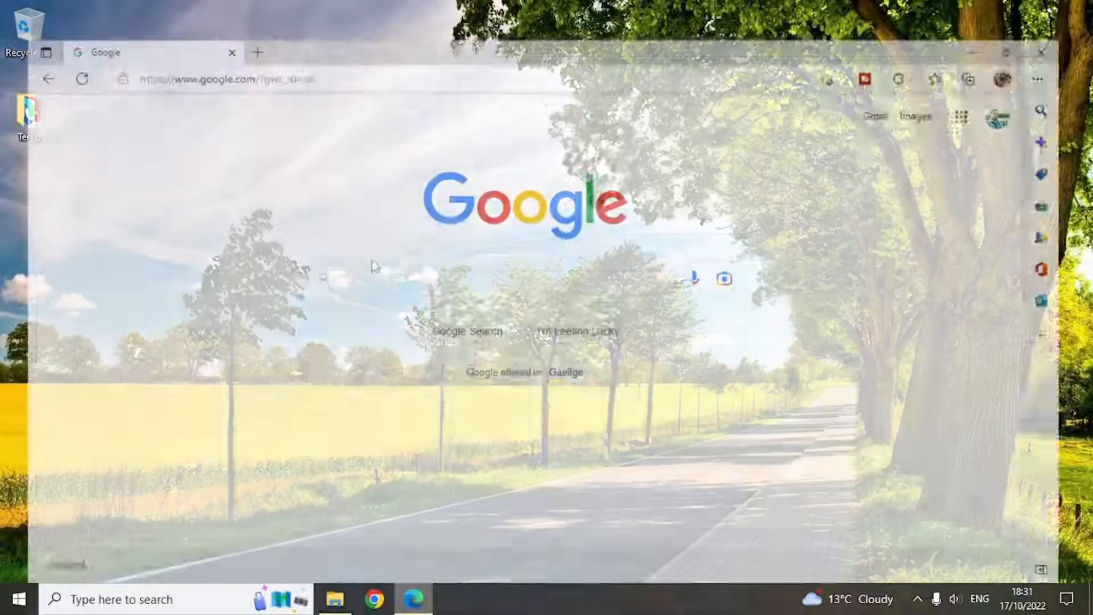
{"action": "left_click", "coordinate": [343, 254]}
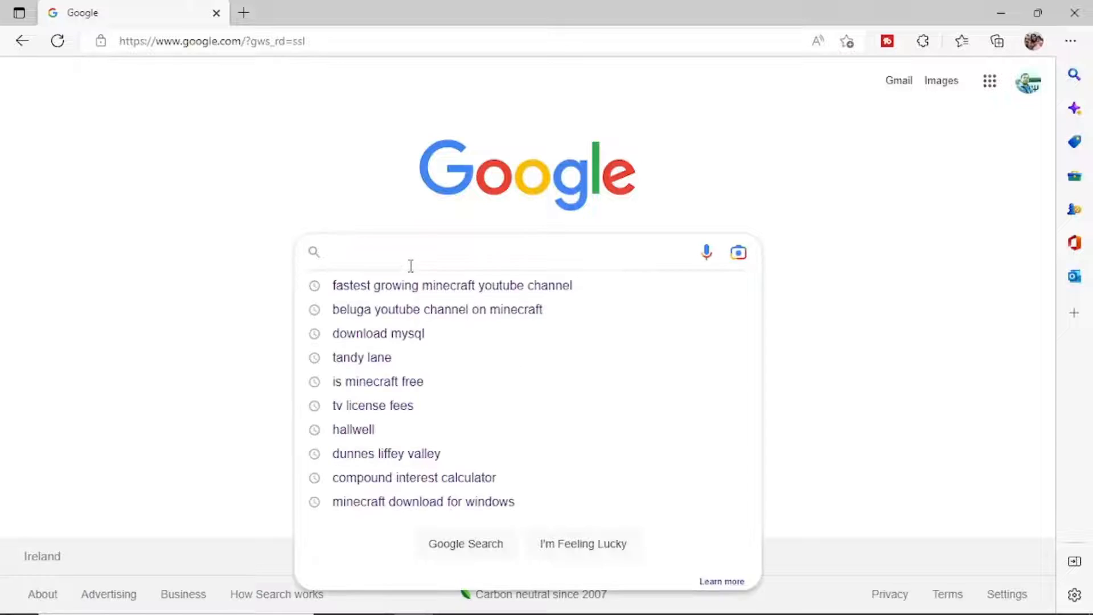
{"action": "type", "text": "mysql"}
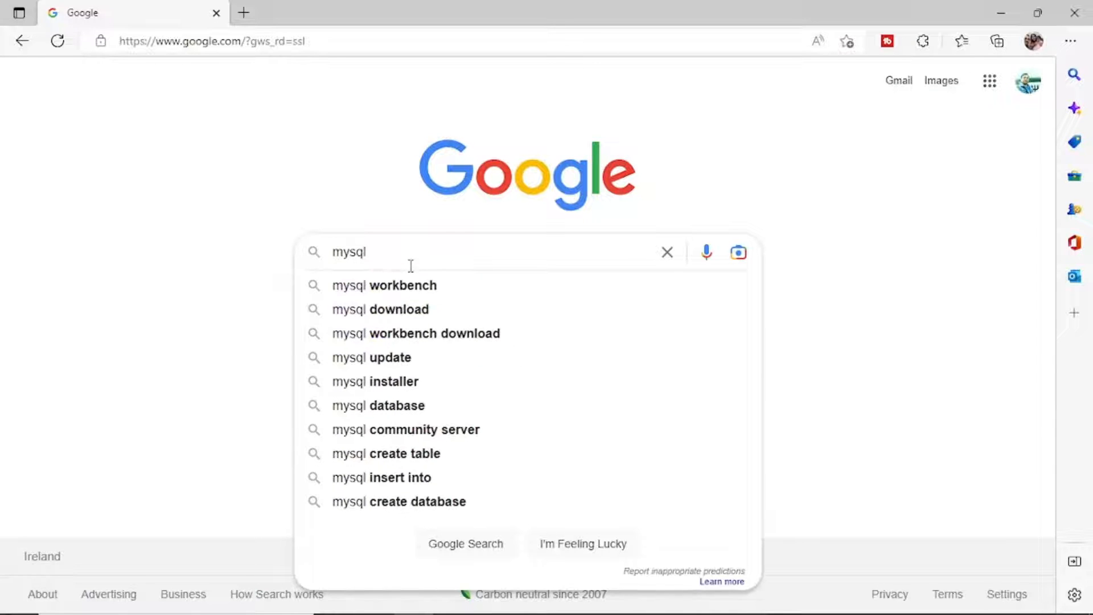
{"action": "key", "text": "Down"}
{"action": "key", "text": "Down"}
{"action": "key", "text": "Return"}
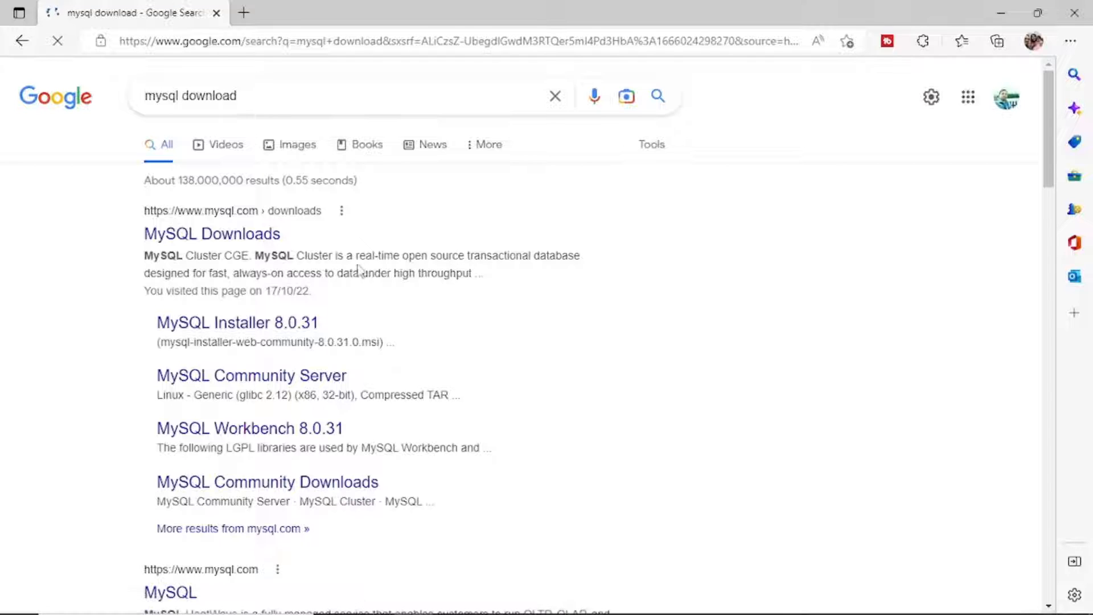
Open the MySQL Downloads search result in a new tab and switch to that tab.
{"action": "right_click", "coordinate": [207, 235]}
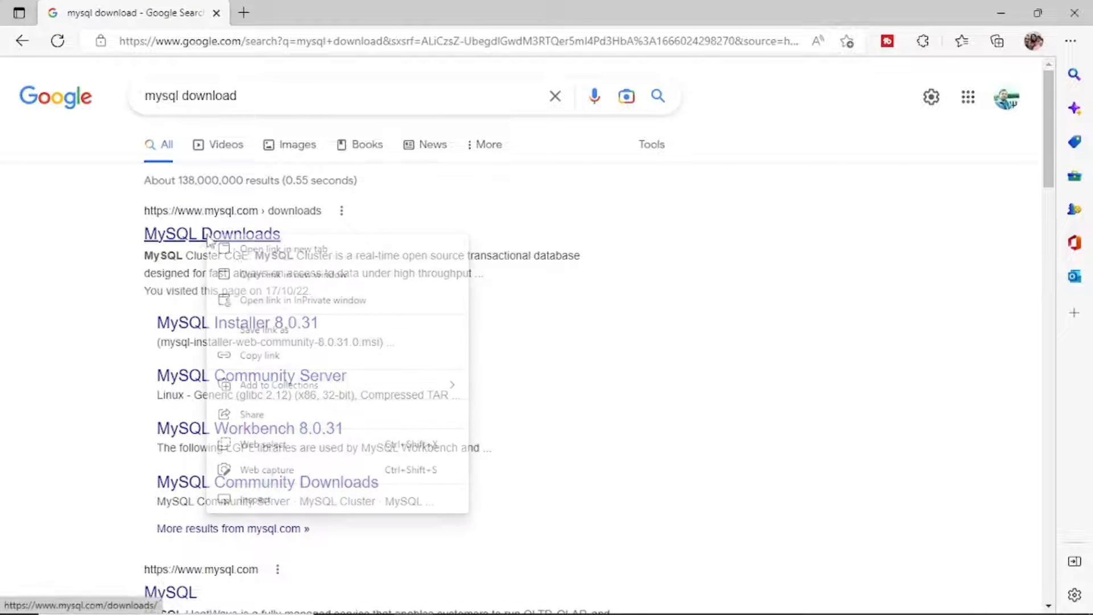
{"action": "left_click", "coordinate": [243, 251]}
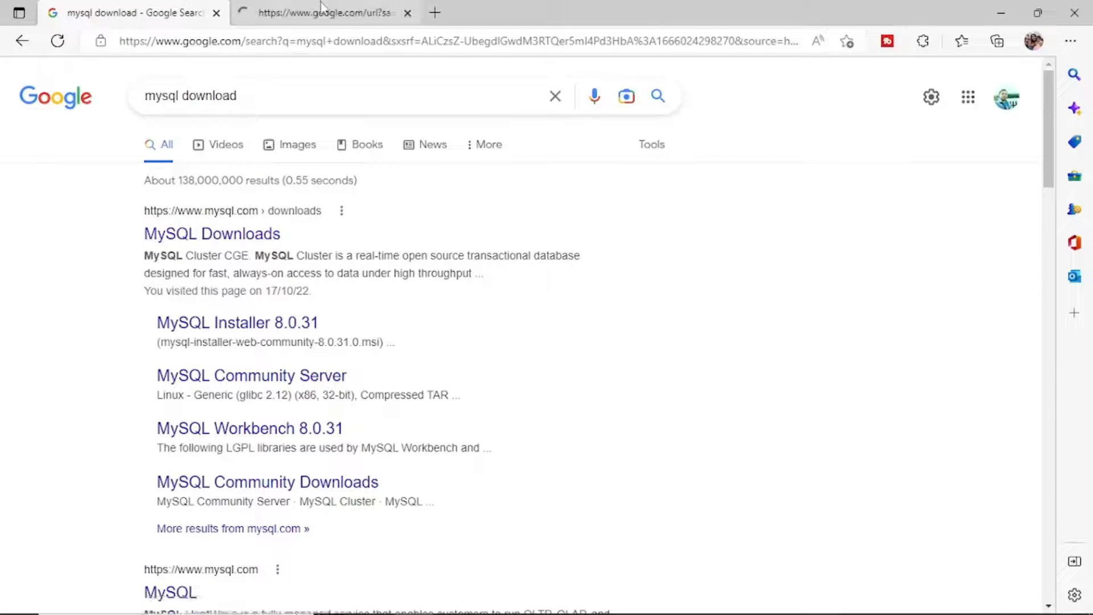
{"action": "key", "text": "ctrl+Tab"}
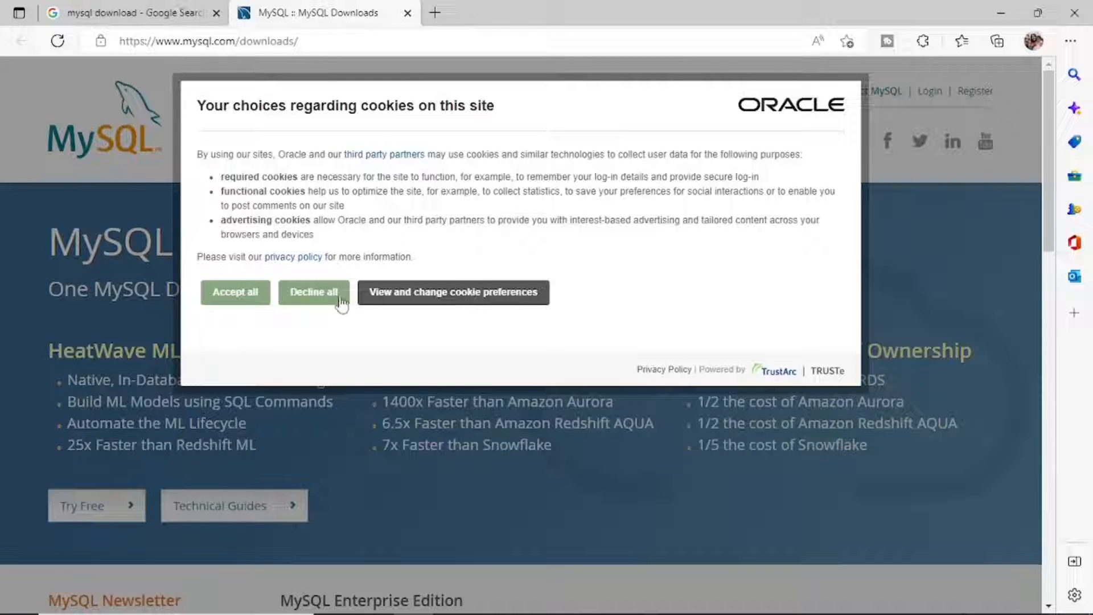
Review the site's cookie preferences and submit them with only Required Cookies allowed.
{"action": "left_click", "coordinate": [438, 297]}
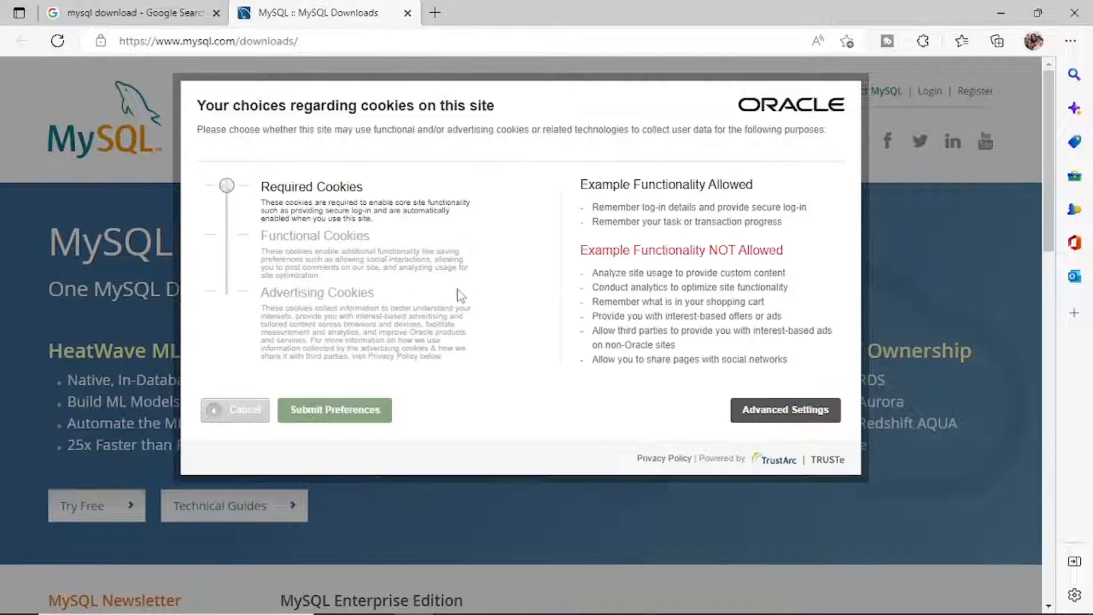
{"action": "scroll", "coordinate": [460, 296], "scroll_direction": "down", "scroll_amount": 2}
{"action": "scroll", "coordinate": [399, 282], "scroll_direction": "up", "scroll_amount": 2}
{"action": "left_click", "coordinate": [364, 418]}
{"action": "left_click", "coordinate": [235, 249]}
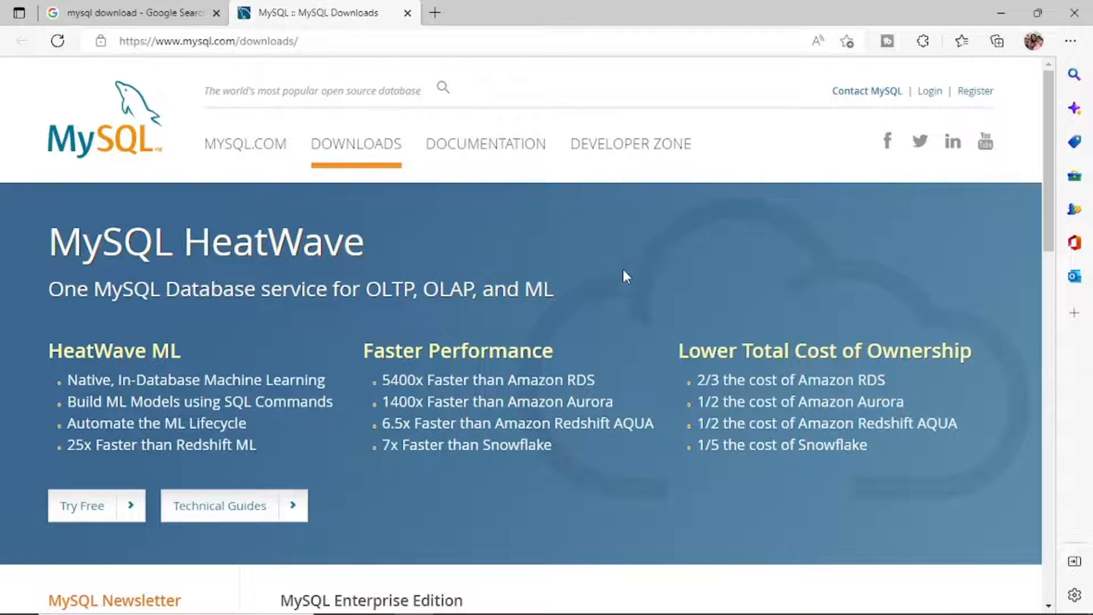
Go to the MySQL Community (GPL) Downloads and open the MySQL Installer for Windows page.
{"action": "scroll", "coordinate": [630, 245], "scroll_direction": "down", "scroll_amount": 7}
{"action": "scroll", "coordinate": [630, 245], "scroll_direction": "down", "scroll_amount": 5}
{"action": "scroll", "coordinate": [632, 251], "scroll_direction": "up", "scroll_amount": 3}
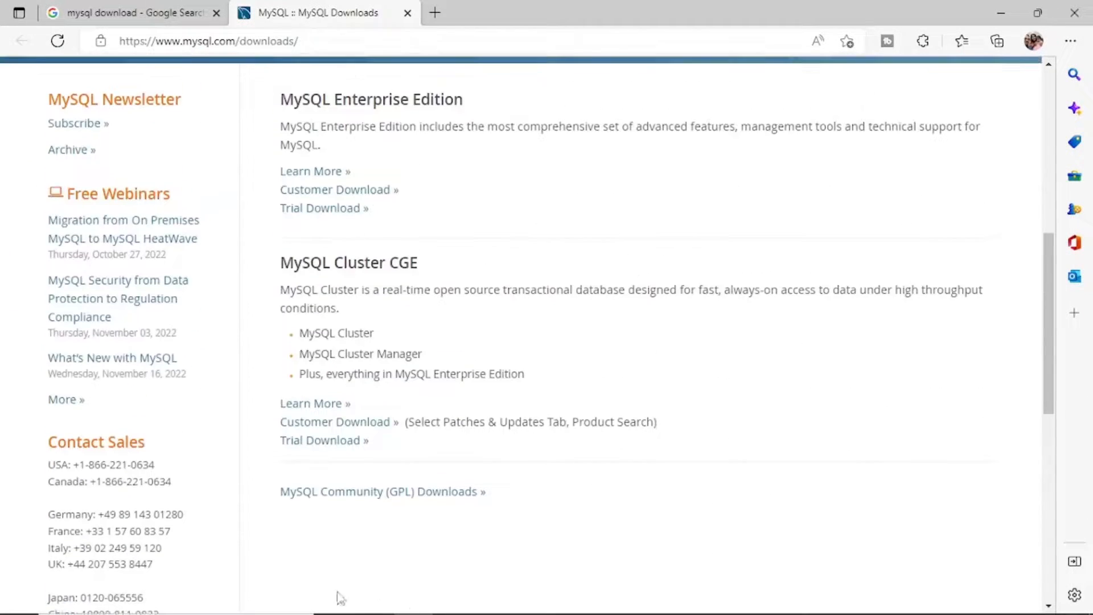
{"action": "left_click", "coordinate": [371, 493]}
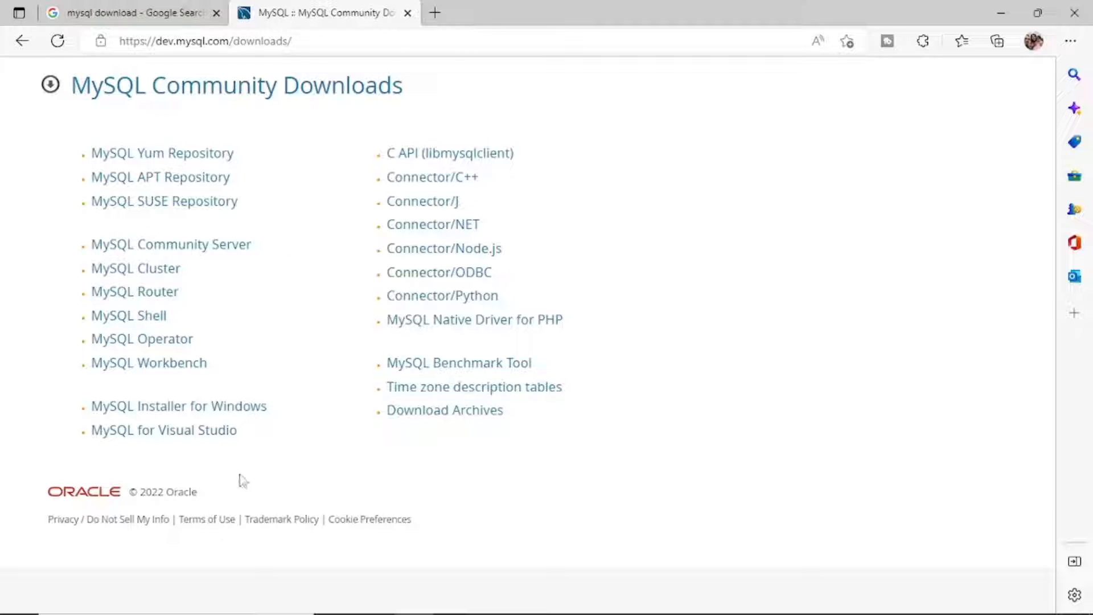
{"action": "left_click", "coordinate": [213, 411]}
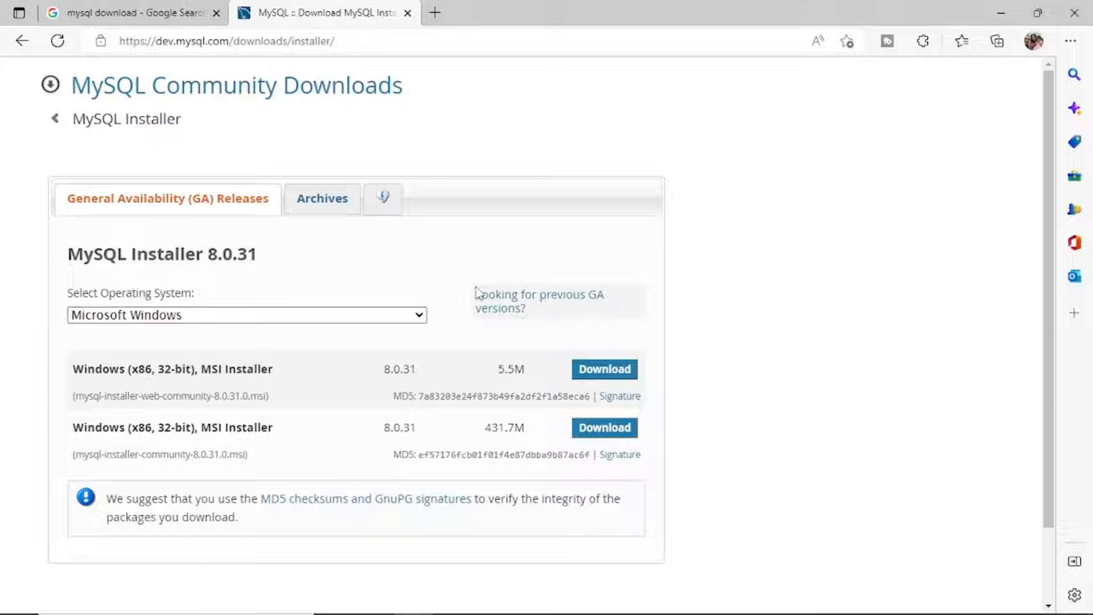
Select Microsoft Windows as the operating system for MySQL Installer 8.0.31.
{"action": "scroll", "coordinate": [569, 296], "scroll_direction": "down", "scroll_amount": 2}
{"action": "left_click", "coordinate": [421, 233]}
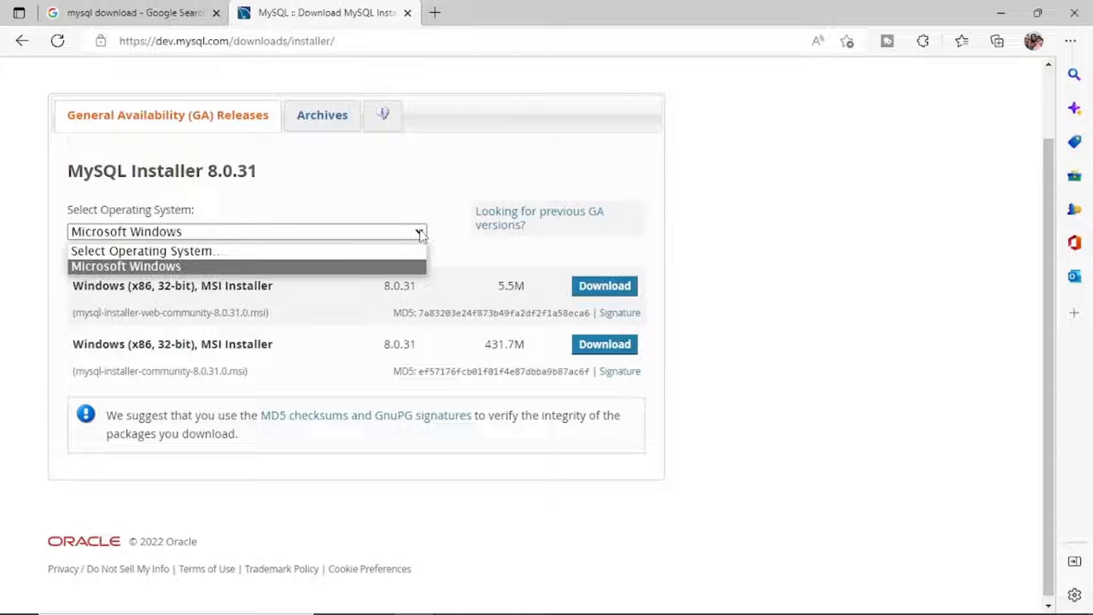
{"action": "left_click", "coordinate": [124, 267]}
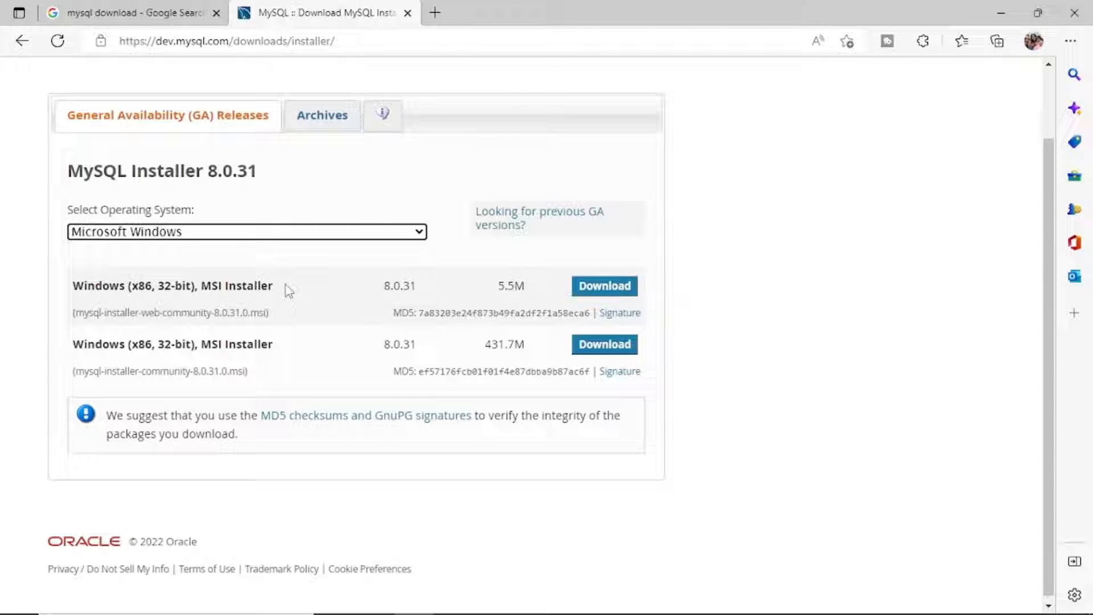
Download the 431.7M MSI installer, mysql-installer-community-8.0.31.0.msi, without logging in or signing up.
{"action": "left_click", "coordinate": [205, 373]}
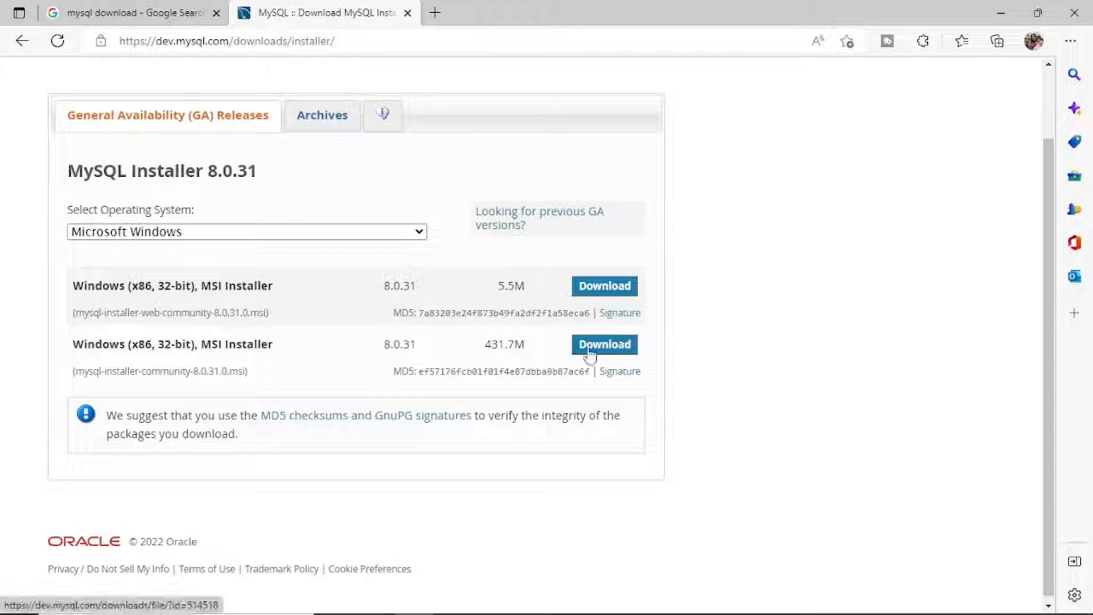
{"action": "double_click", "coordinate": [504, 345]}
{"action": "left_click", "coordinate": [534, 353]}
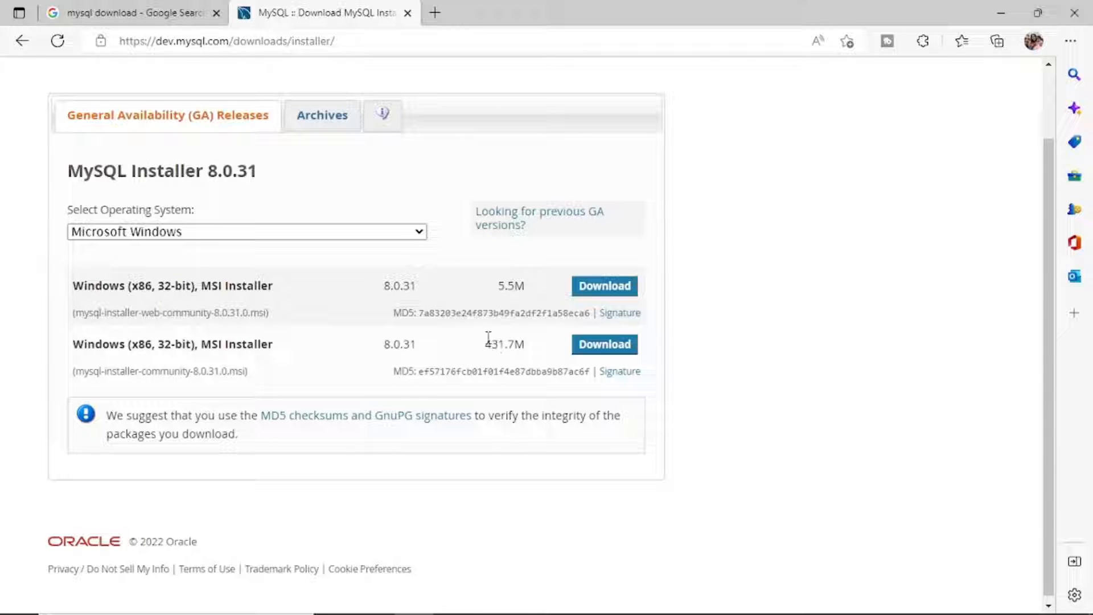
{"action": "left_click", "coordinate": [595, 348]}
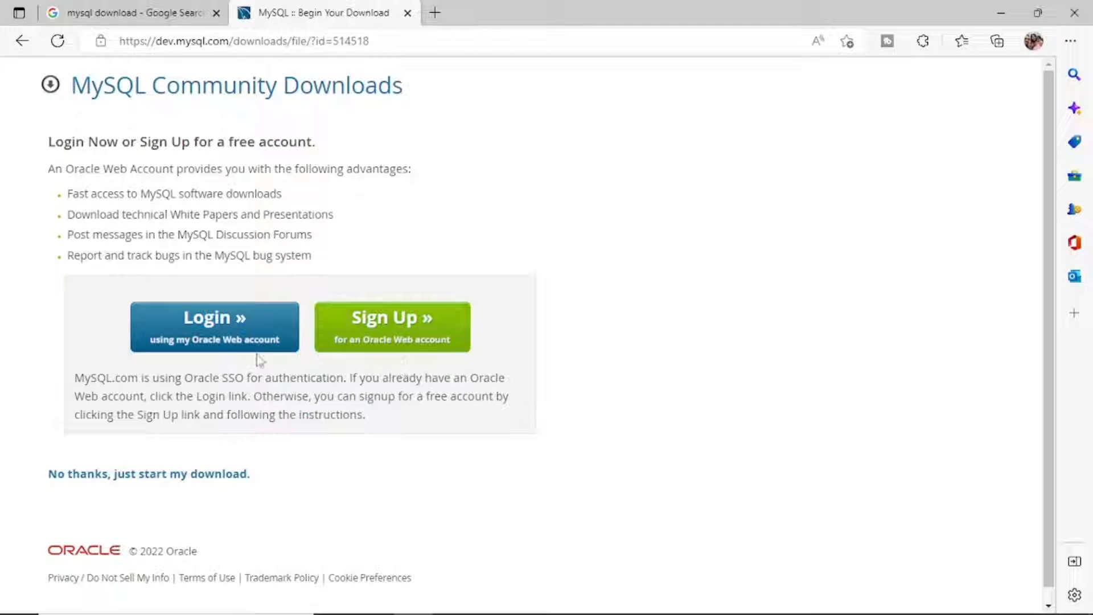
{"action": "scroll", "coordinate": [641, 336], "scroll_direction": "down", "scroll_amount": 1}
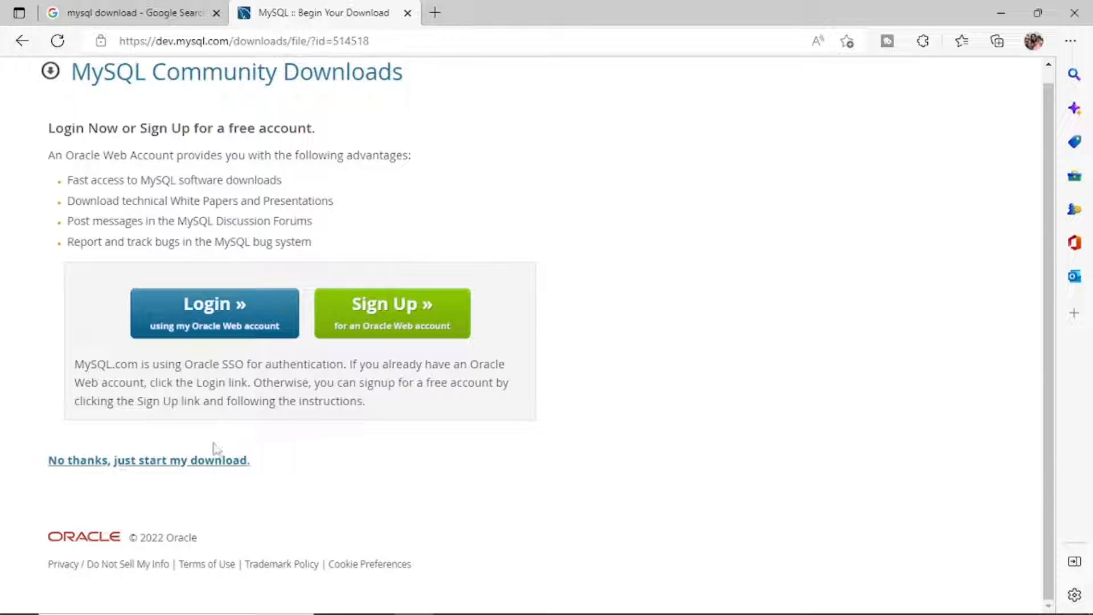
{"action": "left_click", "coordinate": [158, 467]}
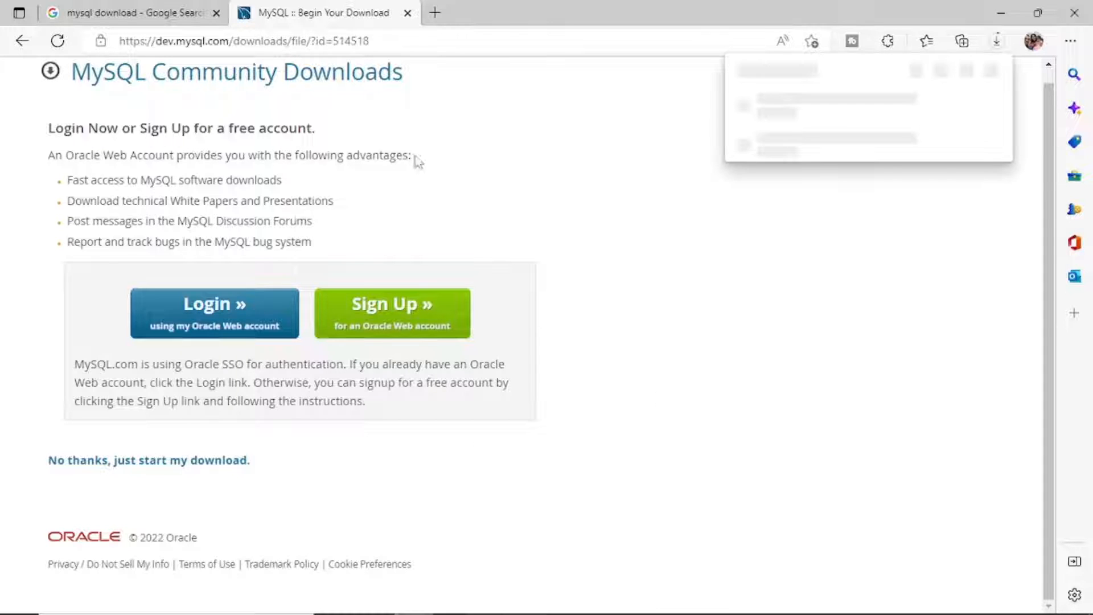
Check the downloaded file's details in the Downloads folder and launch mysql-installer-community-8.0.31.0.msi.
{"action": "mouse_move", "coordinate": [777, 114]}
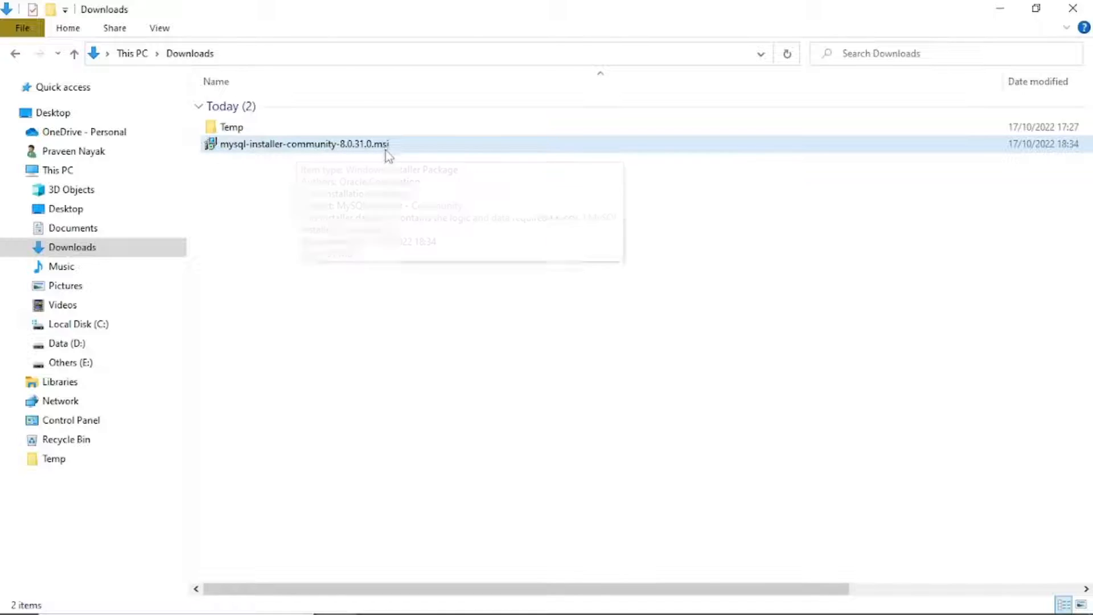
{"action": "left_click_drag", "start_coordinate": [480, 590], "coordinate": [789, 578]}
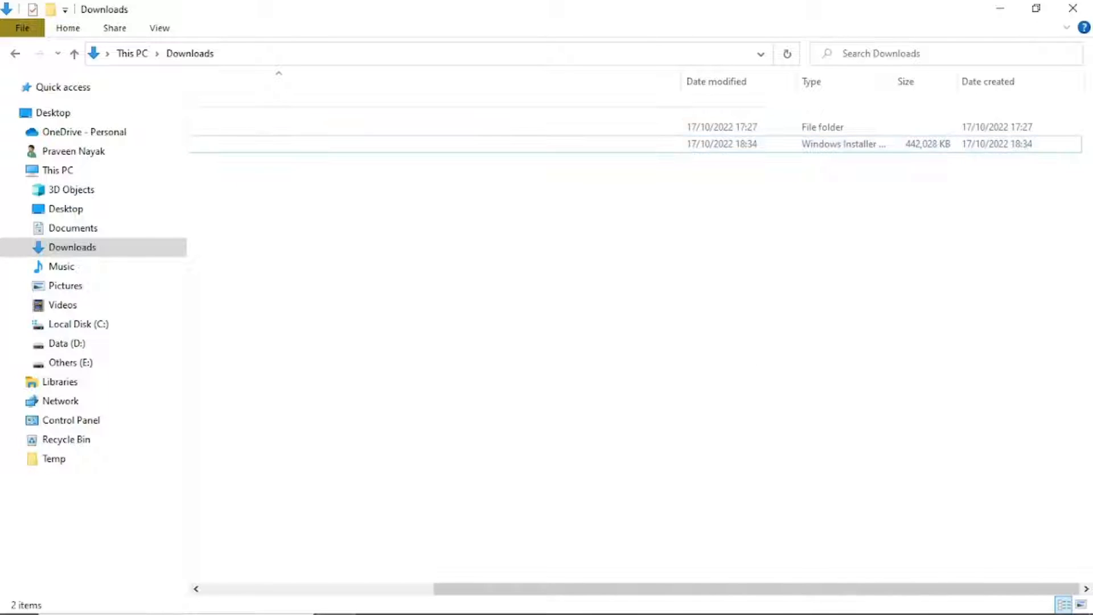
{"action": "mouse_move", "coordinate": [753, 586]}
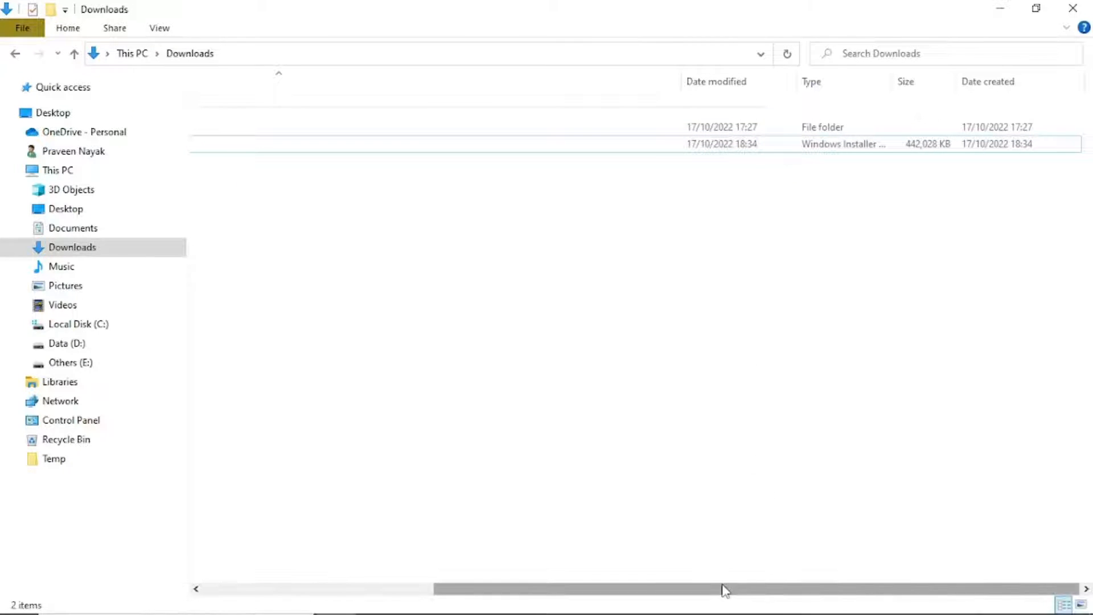
{"action": "left_click_drag", "start_coordinate": [725, 591], "coordinate": [467, 590]}
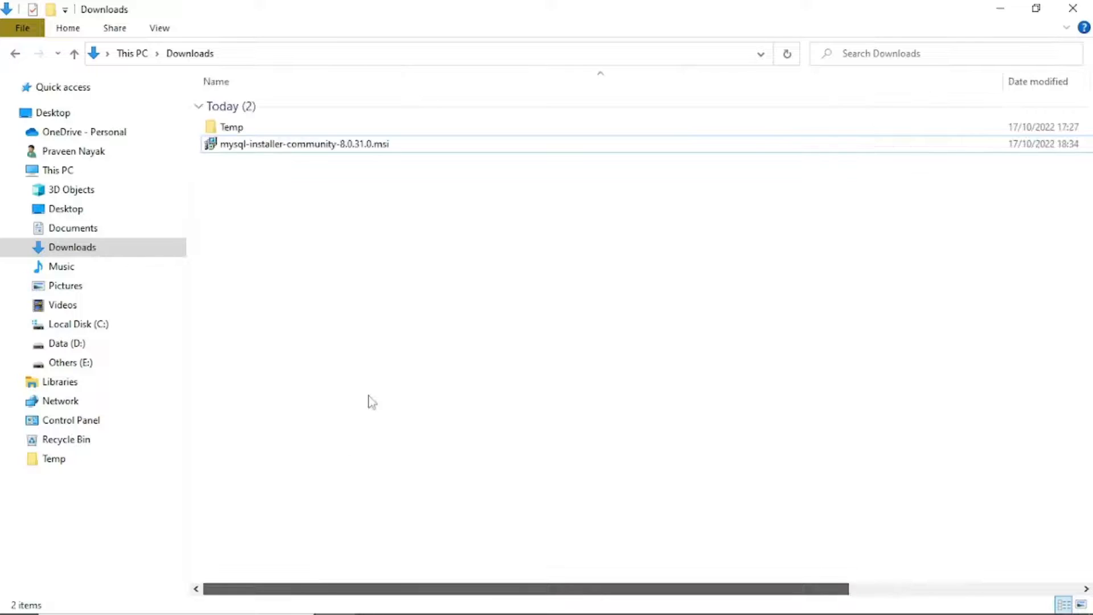
{"action": "double_click", "coordinate": [338, 145]}
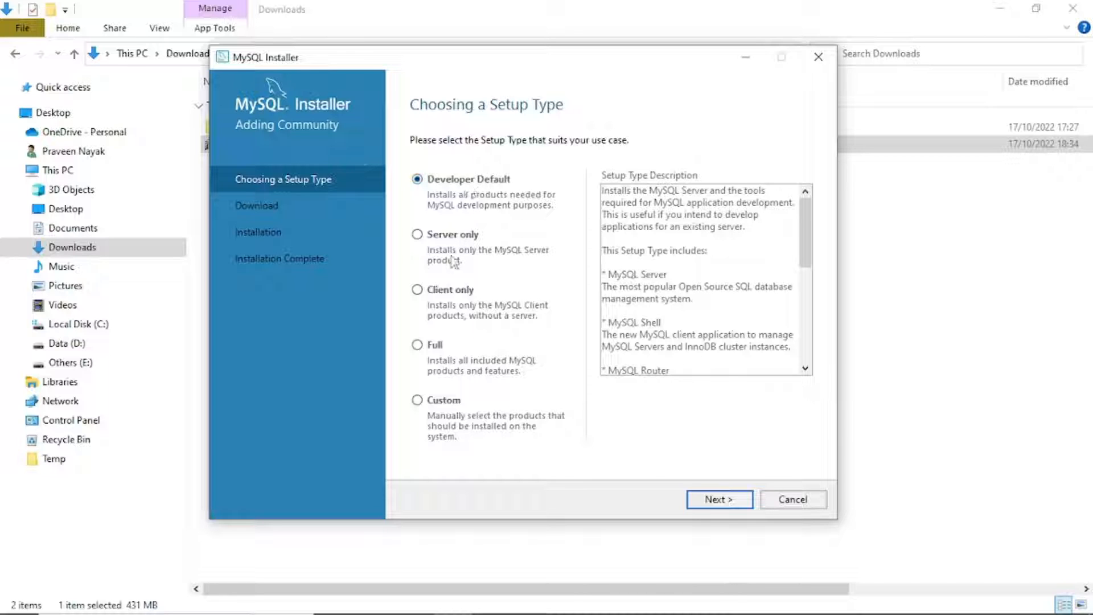
Try the Custom setup type, browse its MySQL Servers and Applications products, then return and try the Full setup type.
{"action": "left_click", "coordinate": [417, 401]}
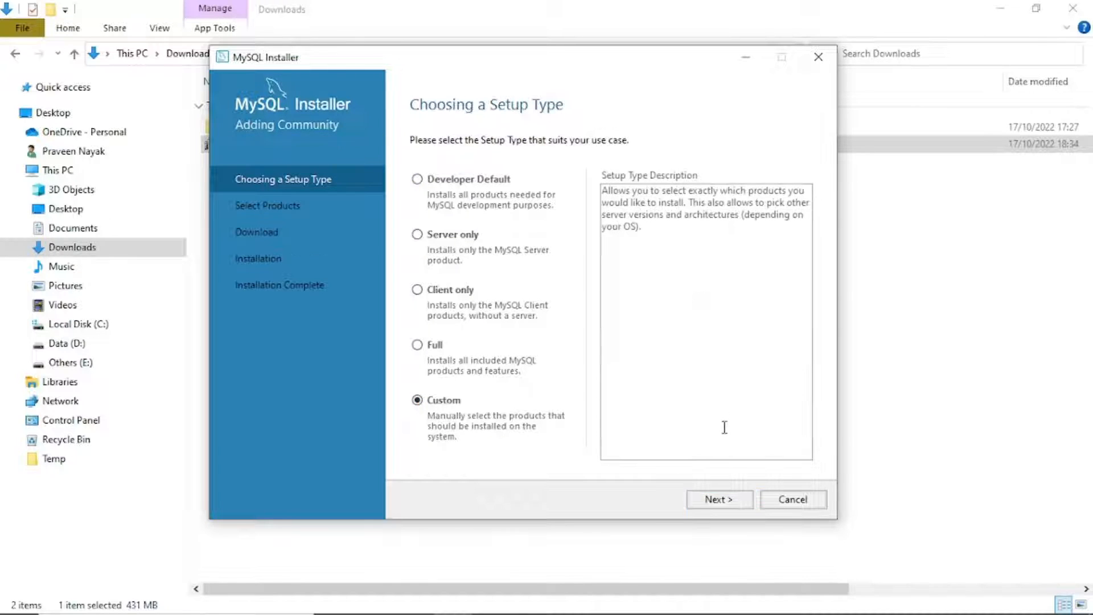
{"action": "left_click", "coordinate": [722, 501]}
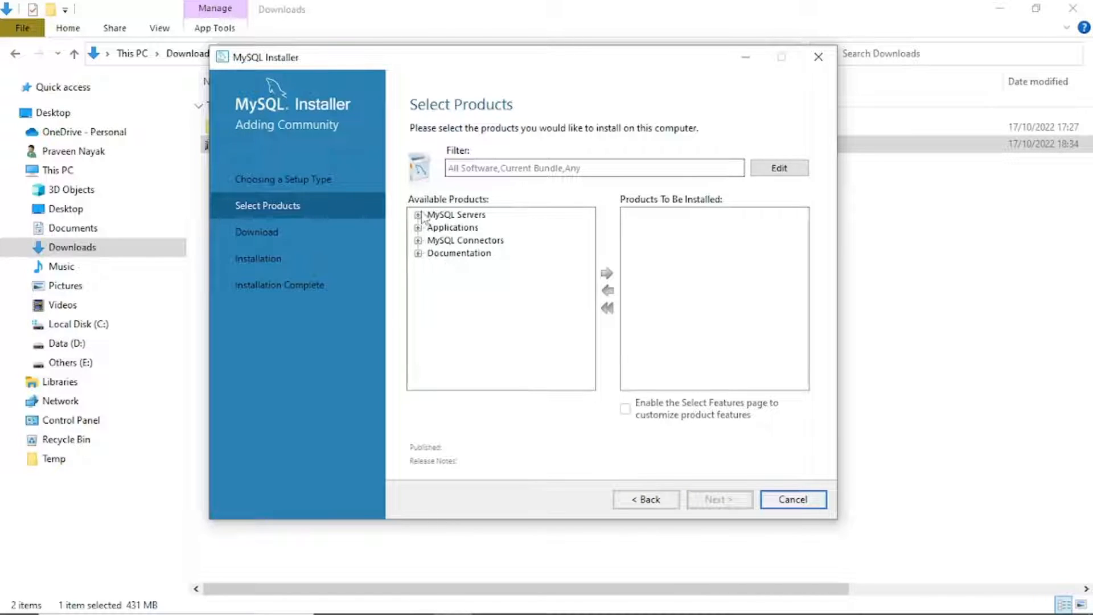
{"action": "left_click", "coordinate": [419, 214]}
{"action": "left_click", "coordinate": [433, 227]}
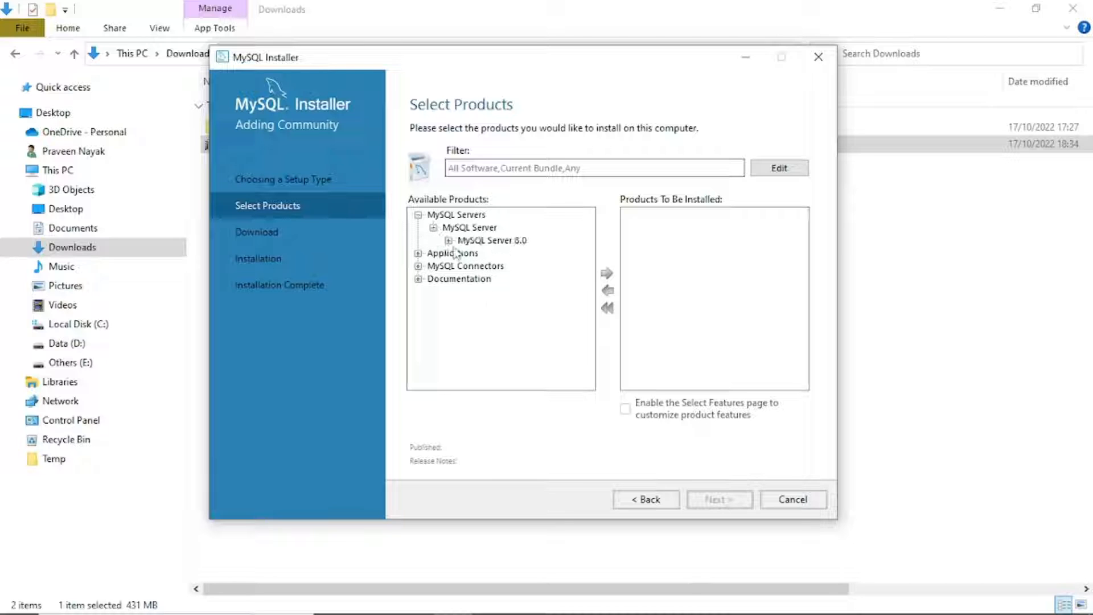
{"action": "left_click", "coordinate": [449, 240]}
{"action": "left_click", "coordinate": [418, 266]}
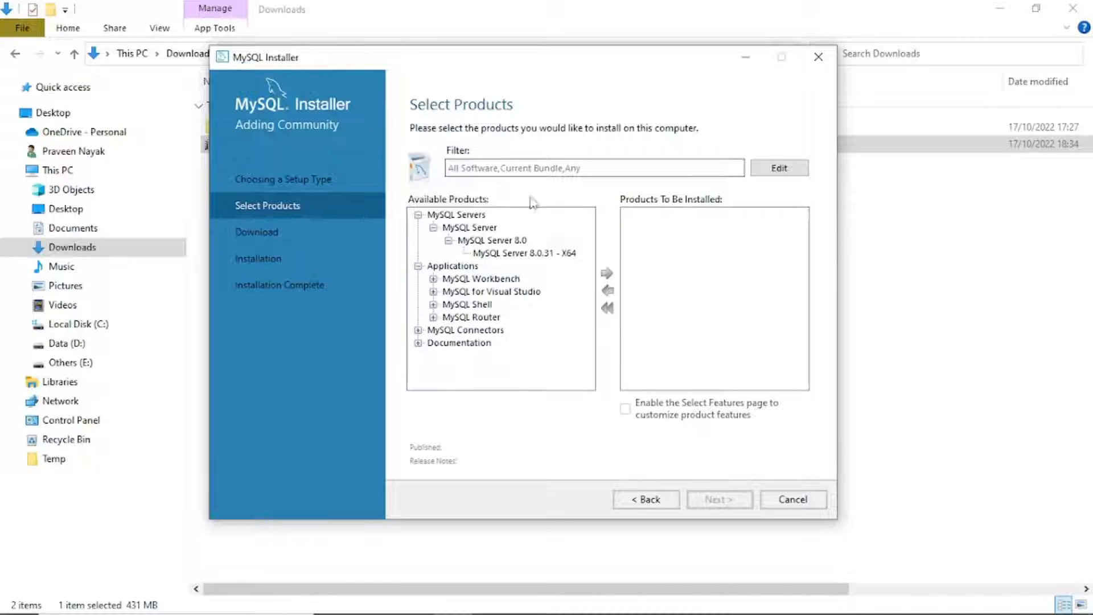
{"action": "left_click", "coordinate": [532, 253]}
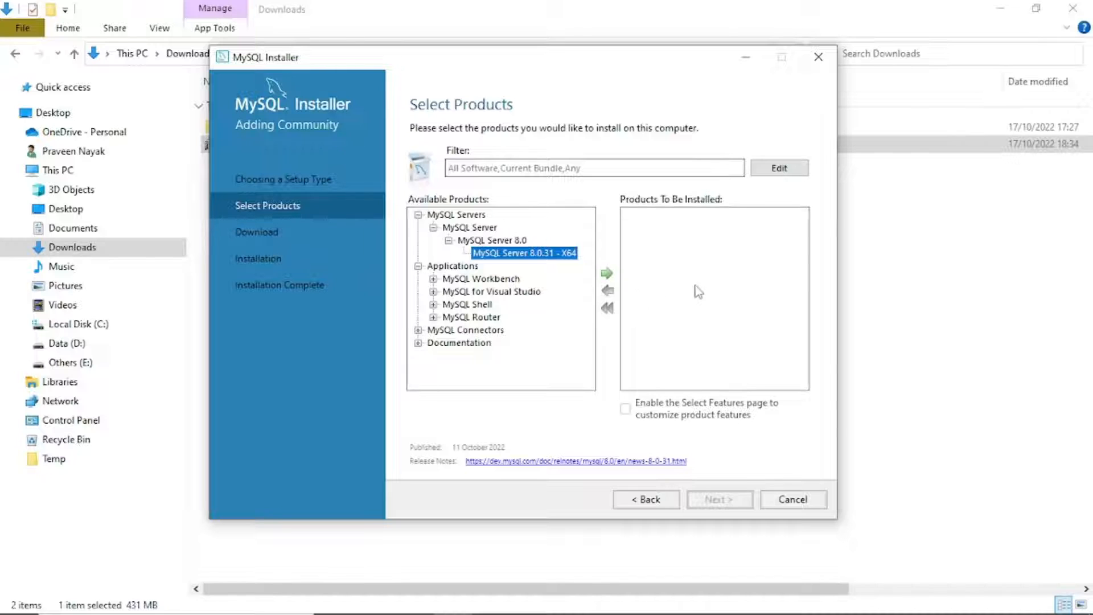
{"action": "left_click", "coordinate": [647, 499]}
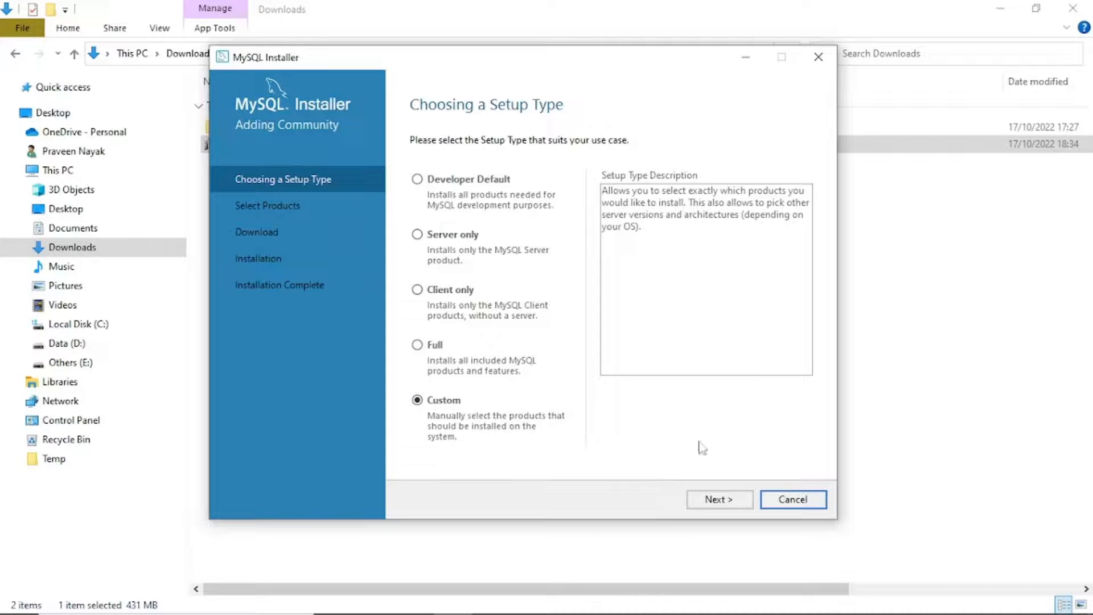
{"action": "left_click", "coordinate": [417, 345]}
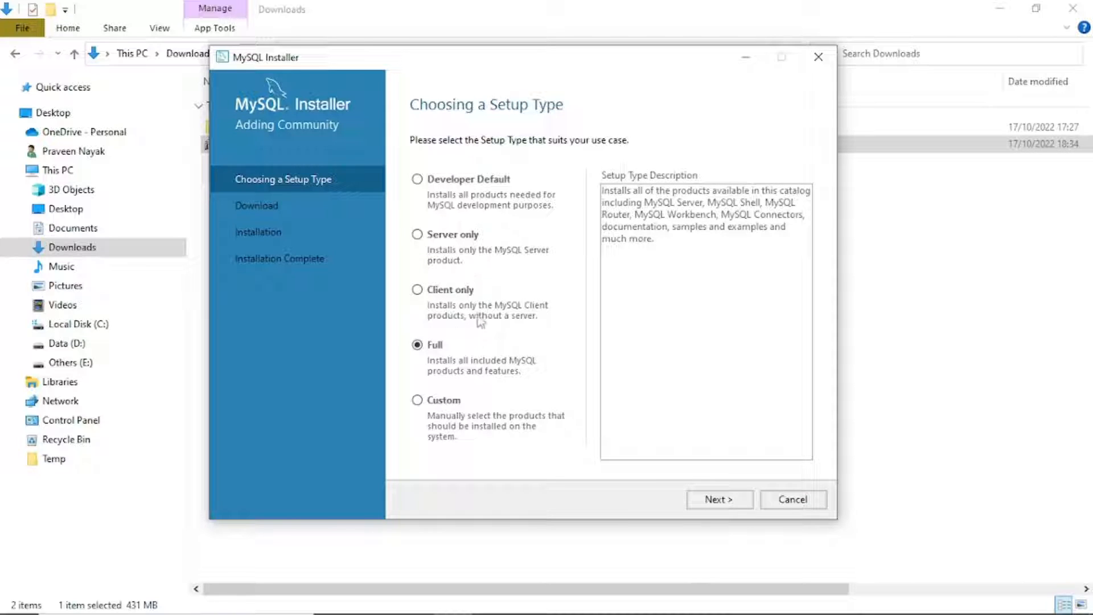
Choose the Developer Default setup type, review its description, and continue to the list of products for installation.
{"action": "left_click", "coordinate": [430, 179]}
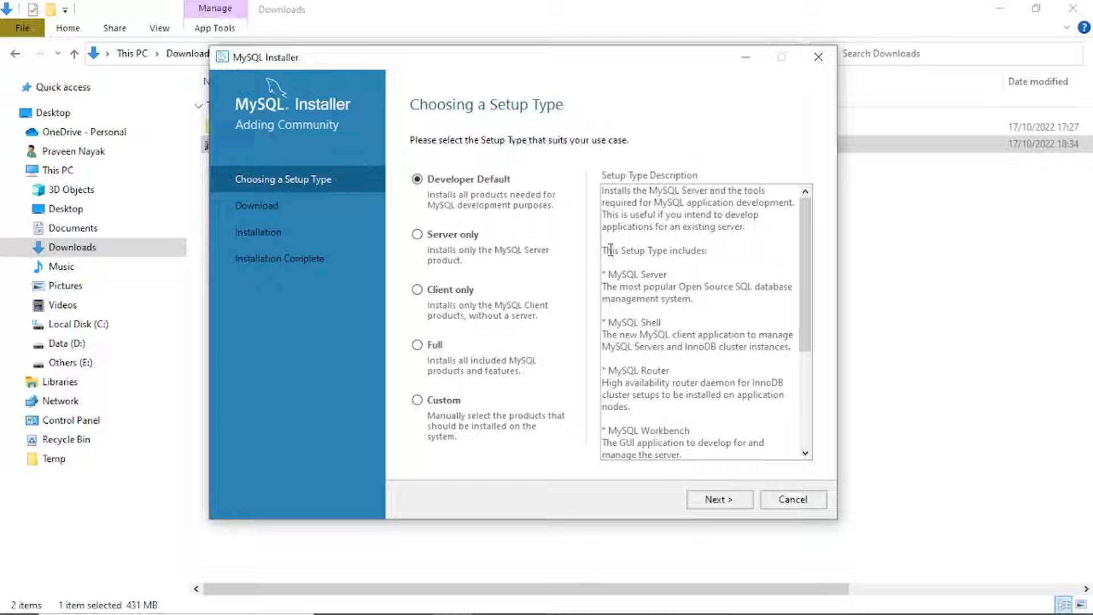
{"action": "scroll", "coordinate": [803, 262], "scroll_direction": "down", "scroll_amount": 5}
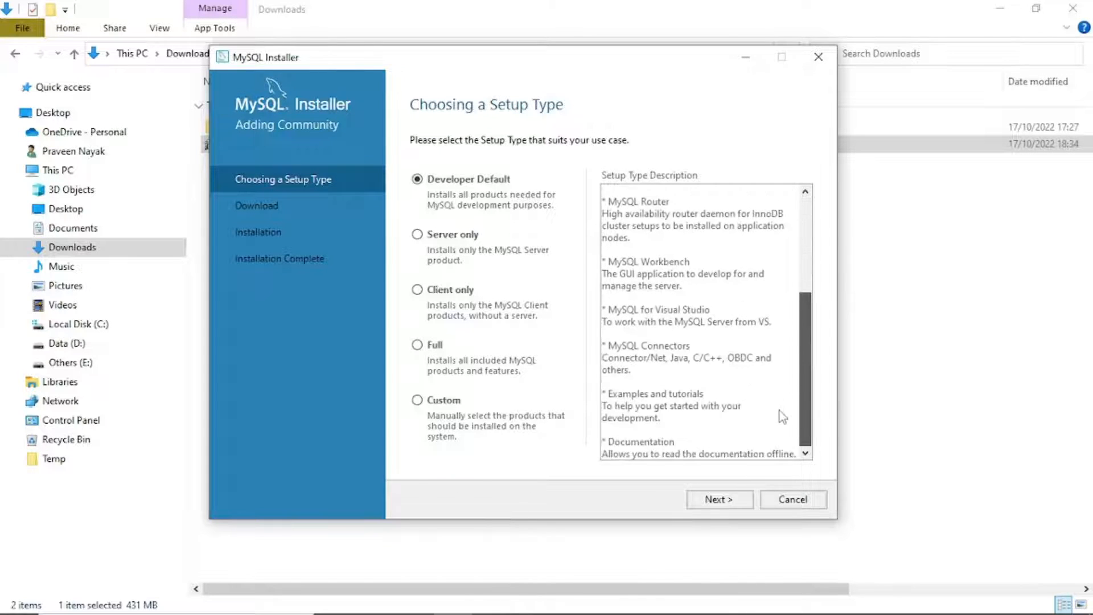
{"action": "scroll", "coordinate": [795, 321], "scroll_direction": "up", "scroll_amount": 5}
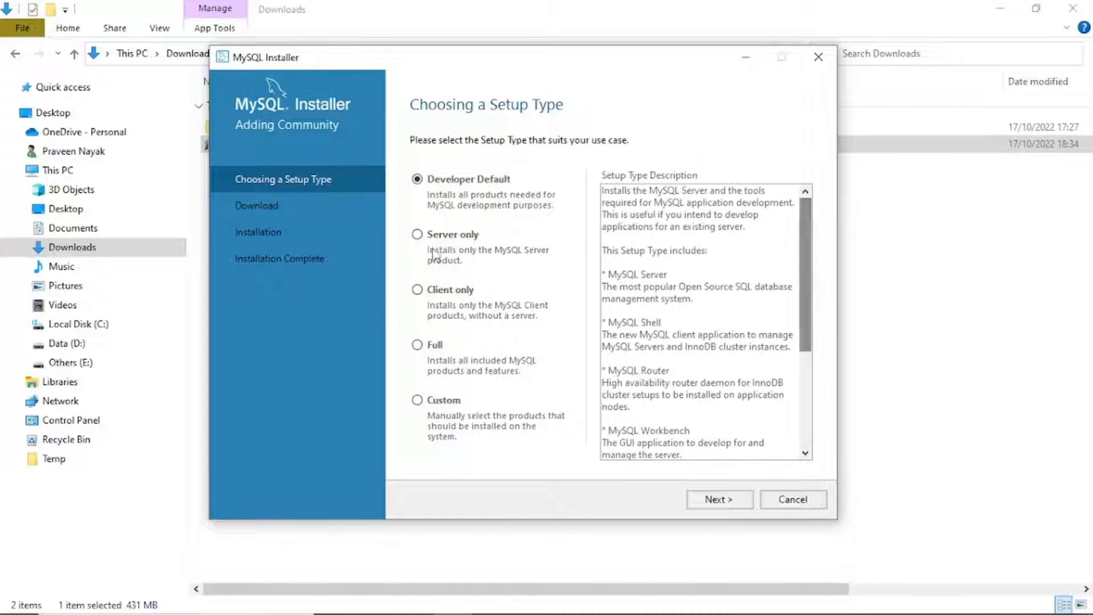
{"action": "left_click", "coordinate": [716, 500]}
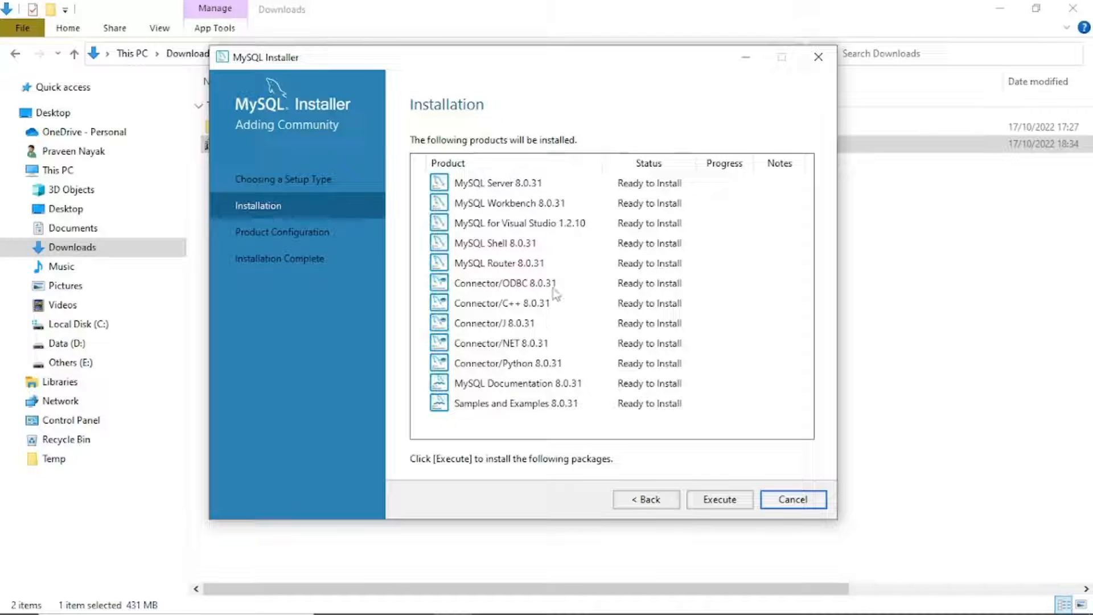
Install all the listed MySQL products and proceed through product configuration to the MySQL Server 8.0.31 settings.
{"action": "left_click", "coordinate": [721, 501]}
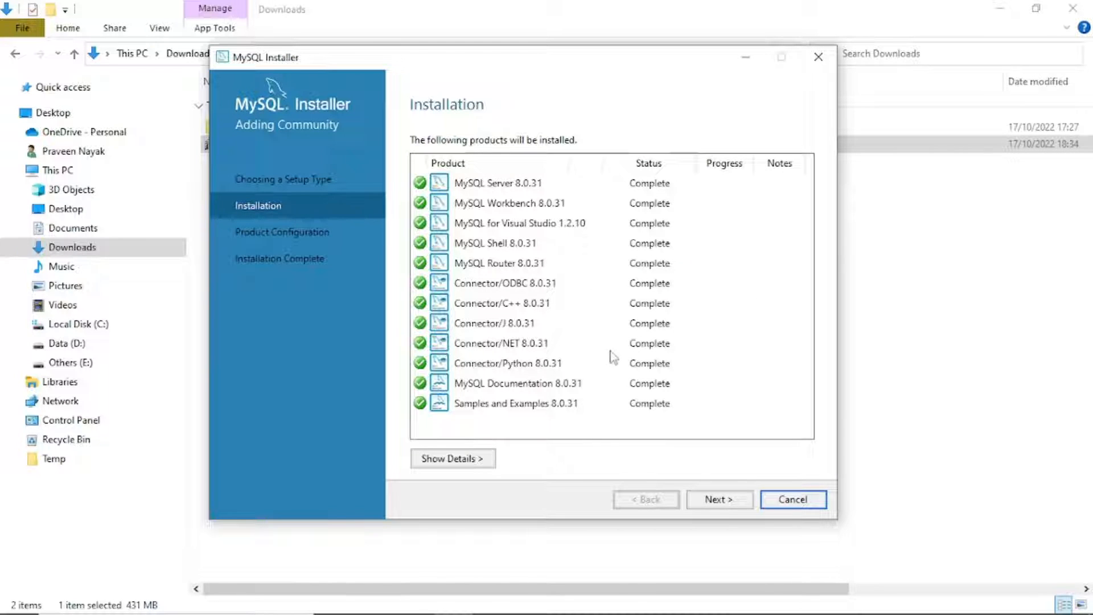
{"action": "left_click", "coordinate": [719, 499]}
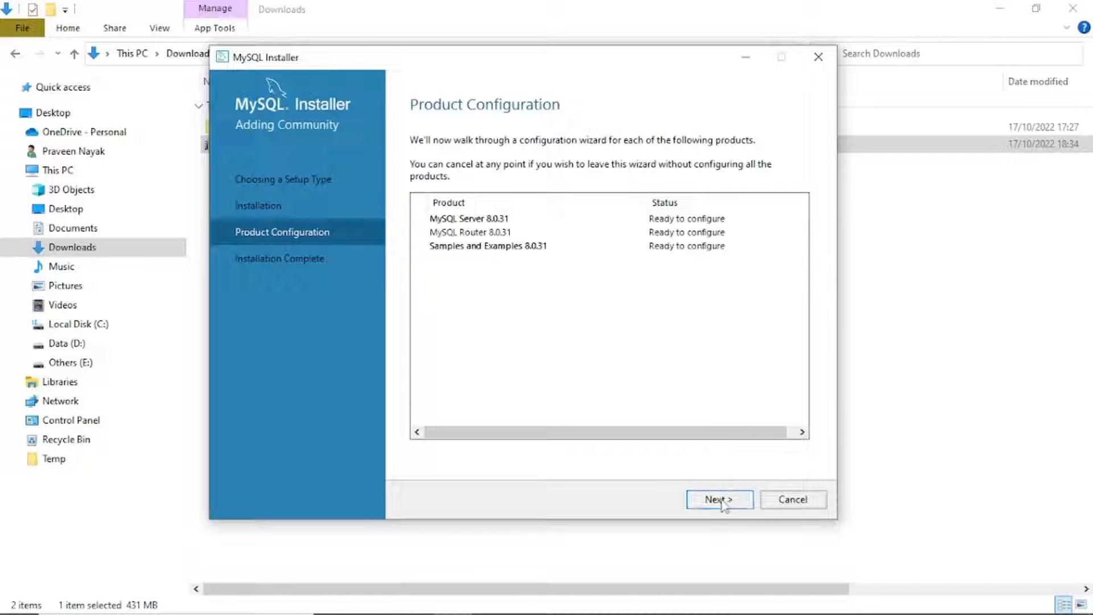
{"action": "left_click", "coordinate": [719, 499]}
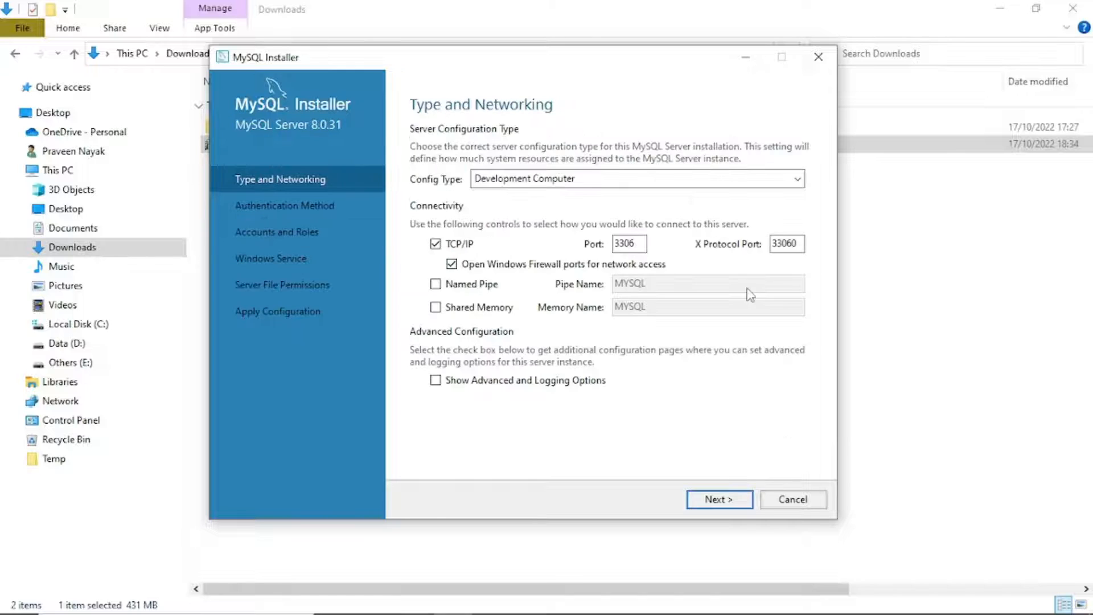
Configure the server as a Development Computer on TCP/IP port 3306 with strong password encryption for authentication.
{"action": "left_click", "coordinate": [788, 181]}
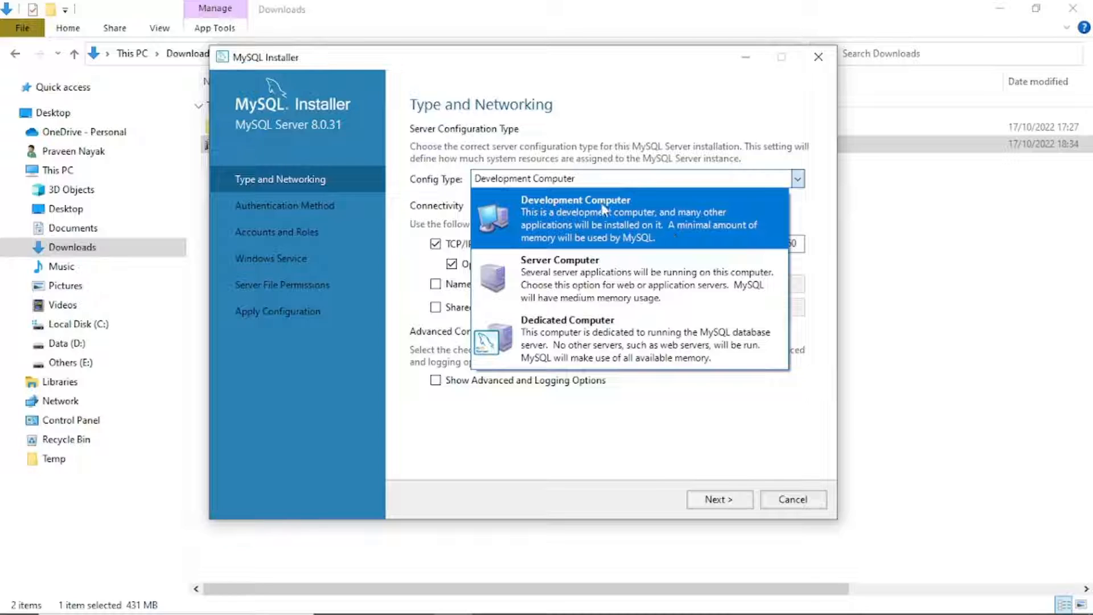
{"action": "left_click", "coordinate": [668, 235]}
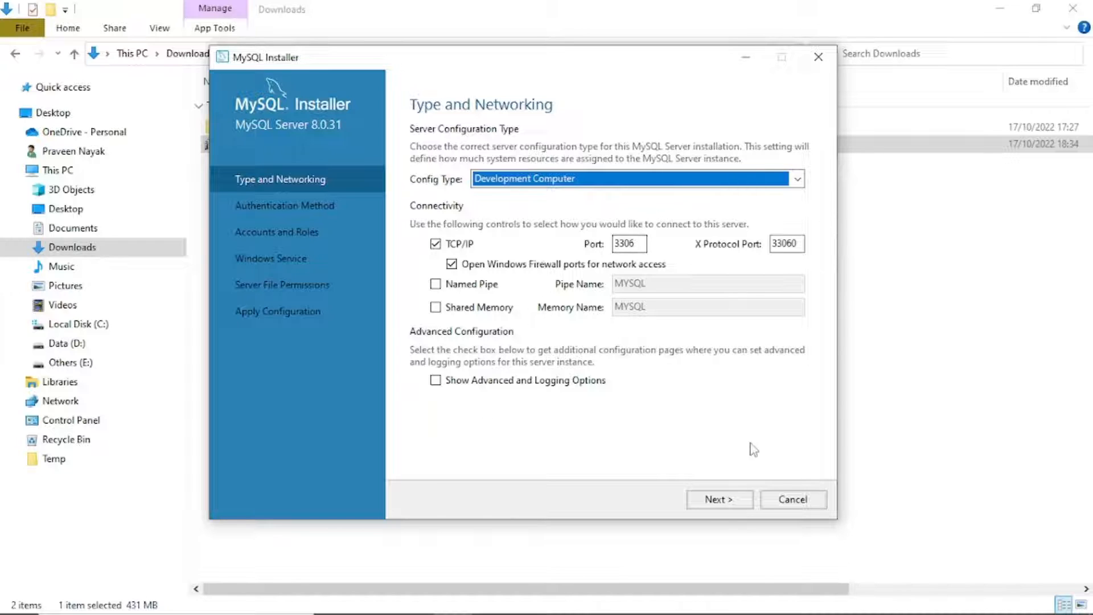
{"action": "left_click", "coordinate": [719, 500]}
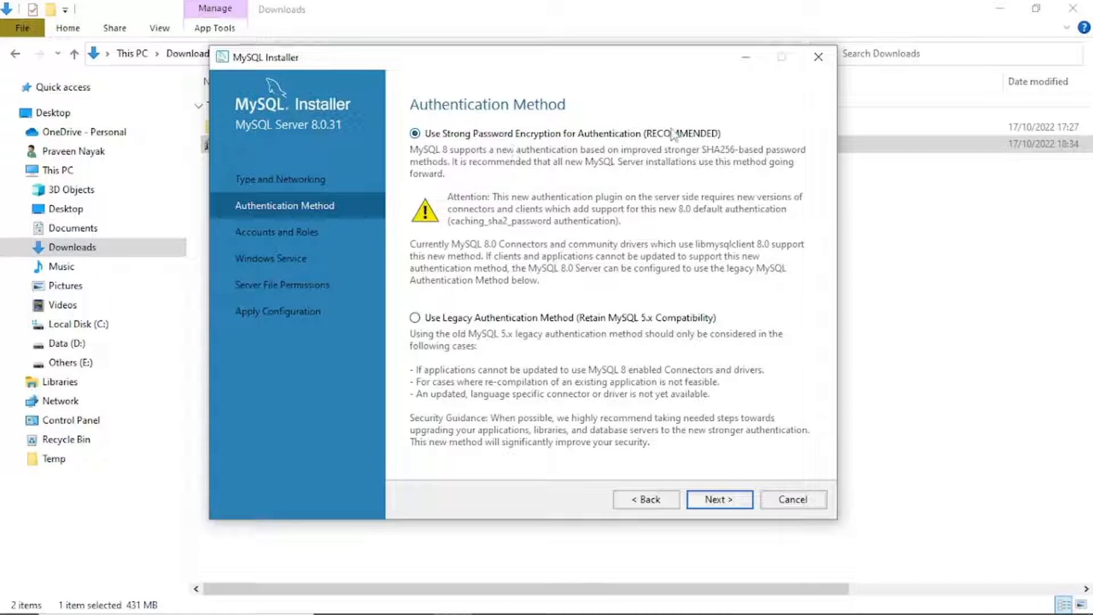
{"action": "left_click", "coordinate": [719, 501]}
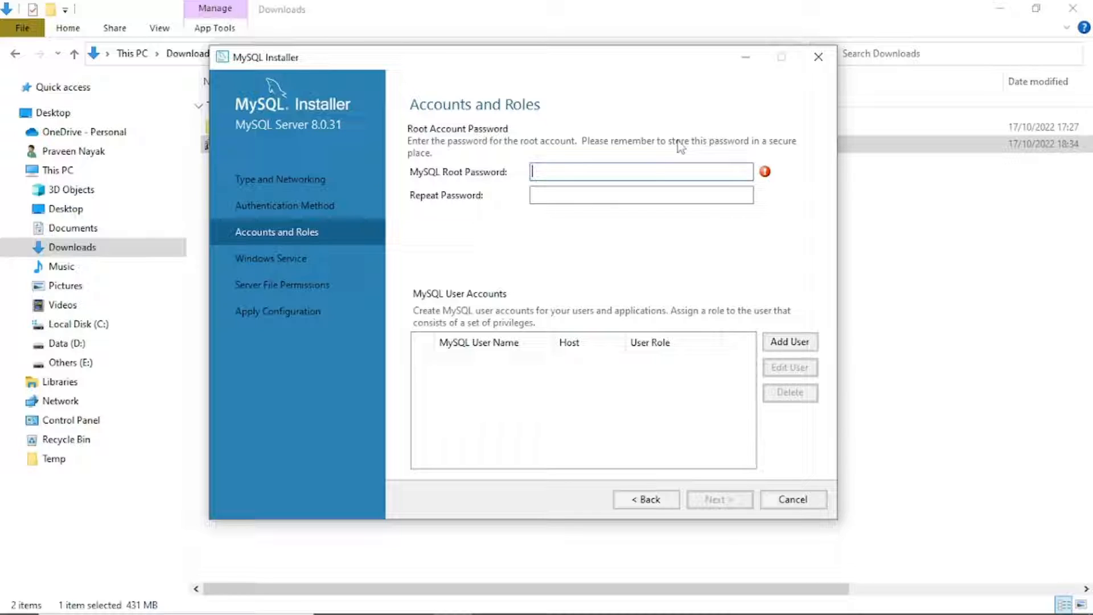
Enter and repeat the MySQL root account password, and continue without adding any user accounts.
{"action": "type", "text": "r"}
{"action": "type", "text": "•••••"}
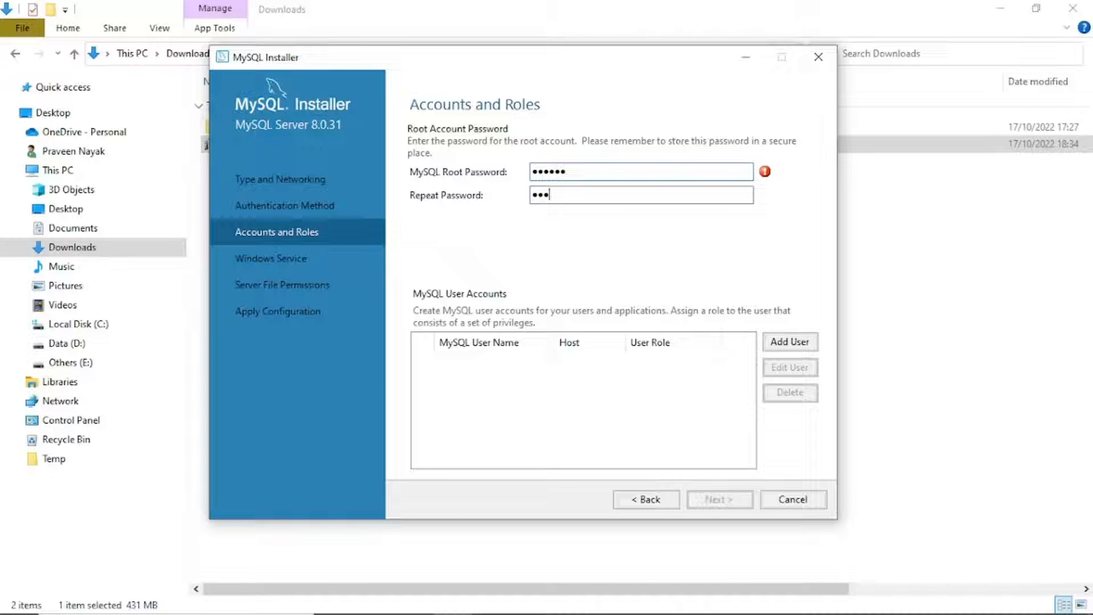
{"action": "key", "text": "shift+Tab"}
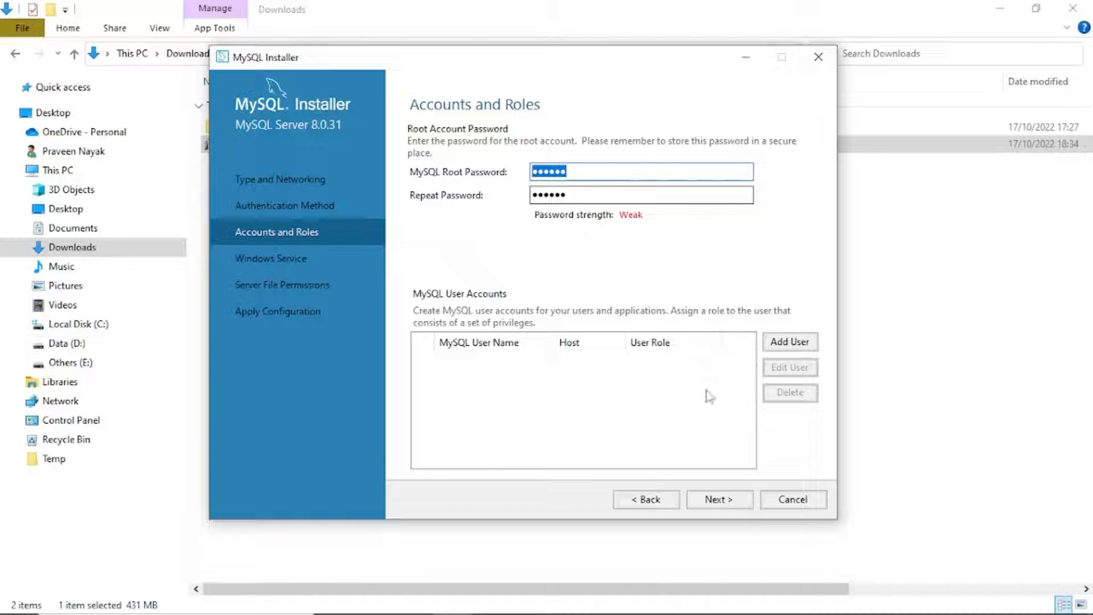
{"action": "left_click", "coordinate": [721, 505]}
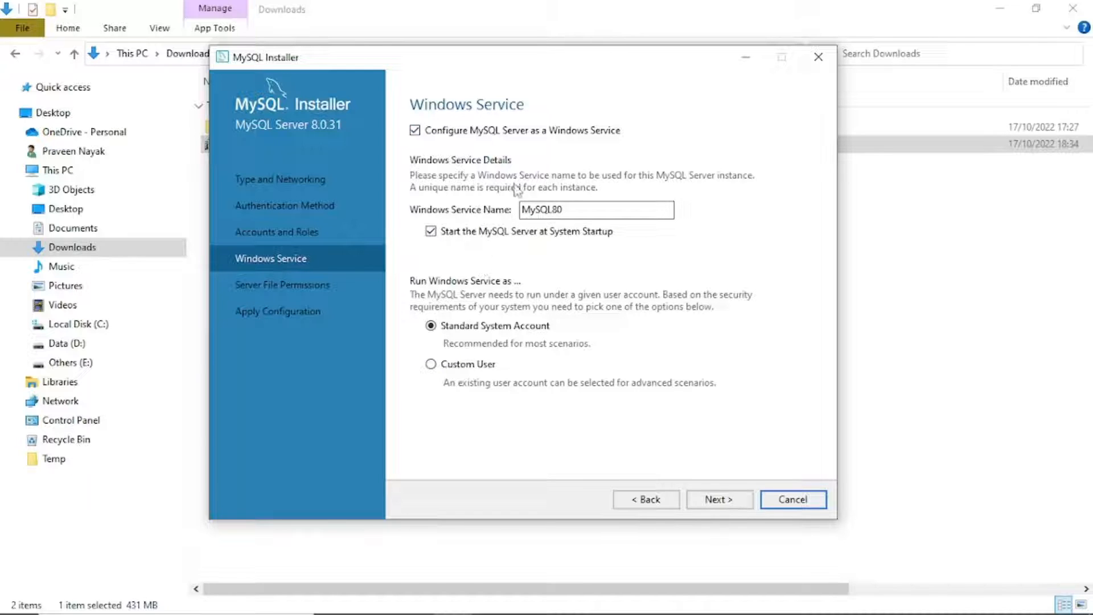
Configure MySQL Server as the Windows service MySQL80, starting at system startup under the Standard System Account.
{"action": "left_click_drag", "start_coordinate": [608, 209], "coordinate": [477, 210]}
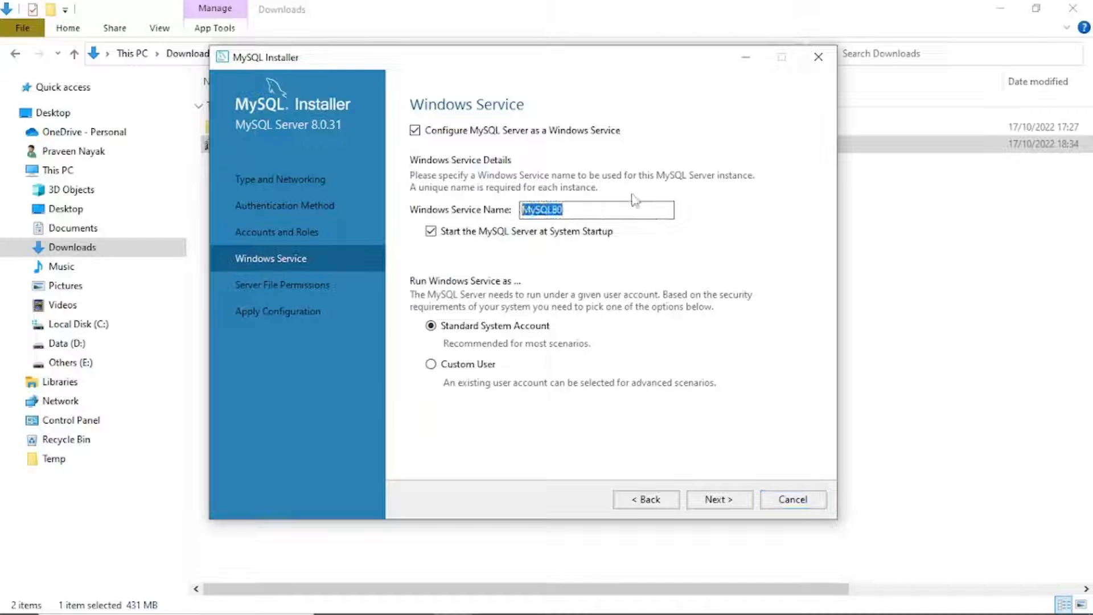
{"action": "left_click", "coordinate": [586, 210]}
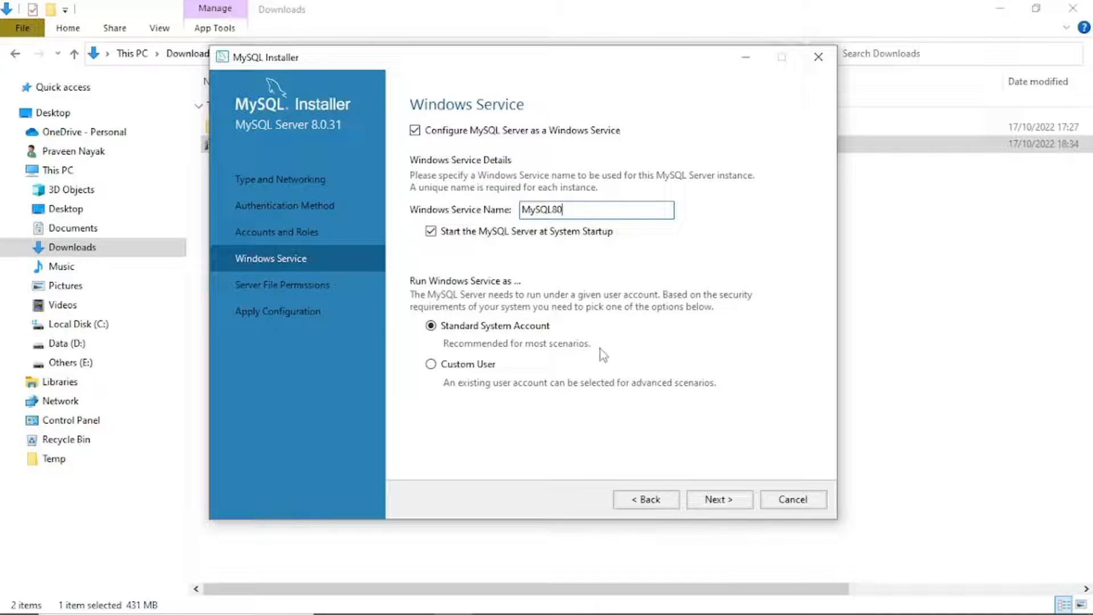
{"action": "left_click", "coordinate": [719, 499]}
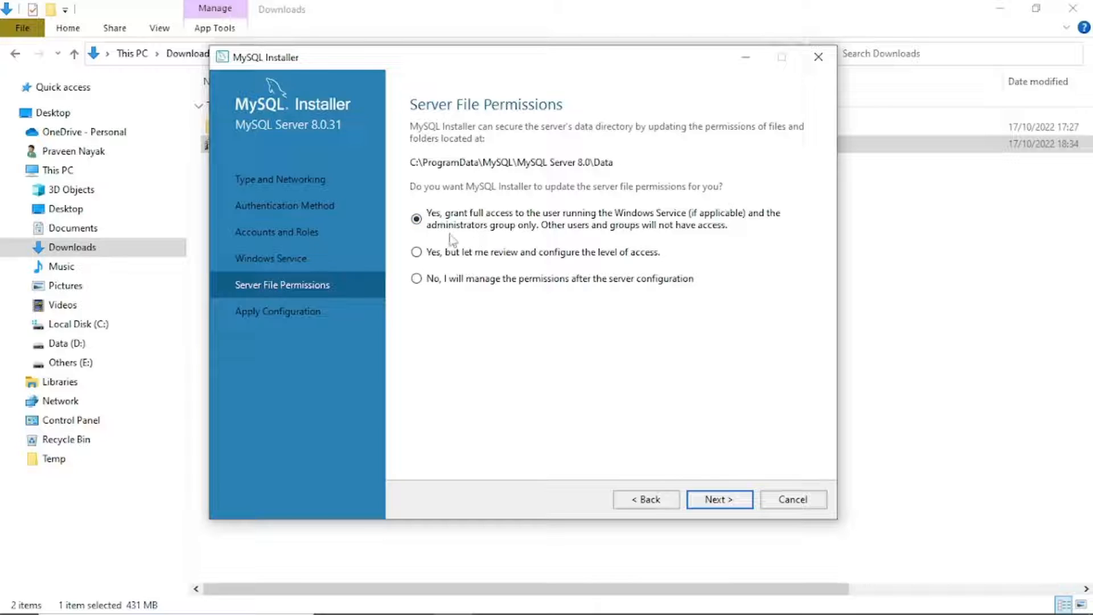
Grant full data directory access to the service user and administrators group only, and apply the MySQL Server configuration.
{"action": "left_click", "coordinate": [719, 501]}
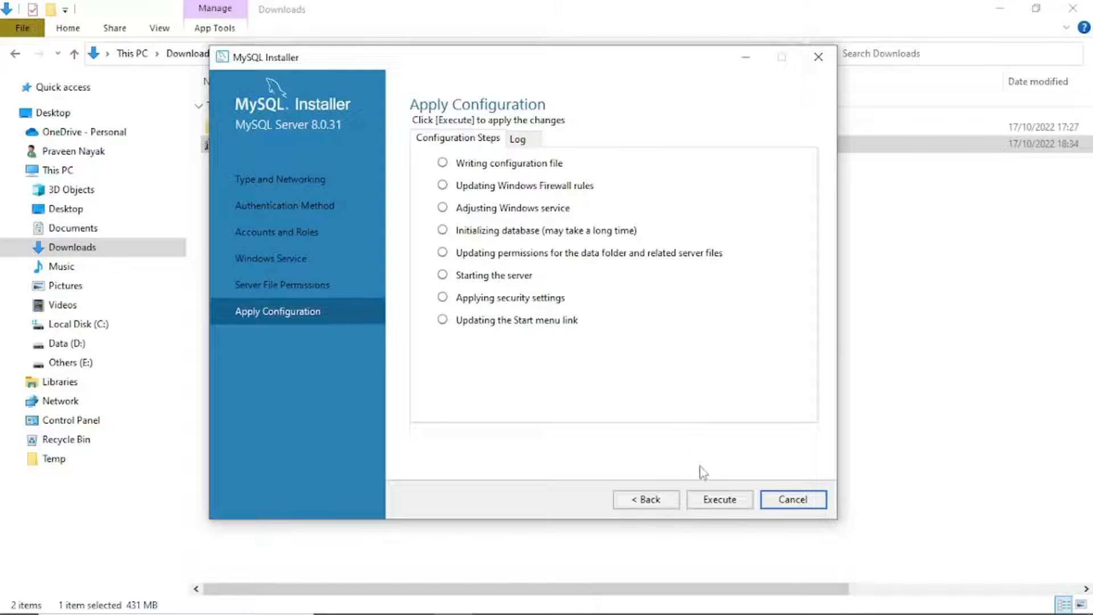
{"action": "left_click", "coordinate": [717, 504]}
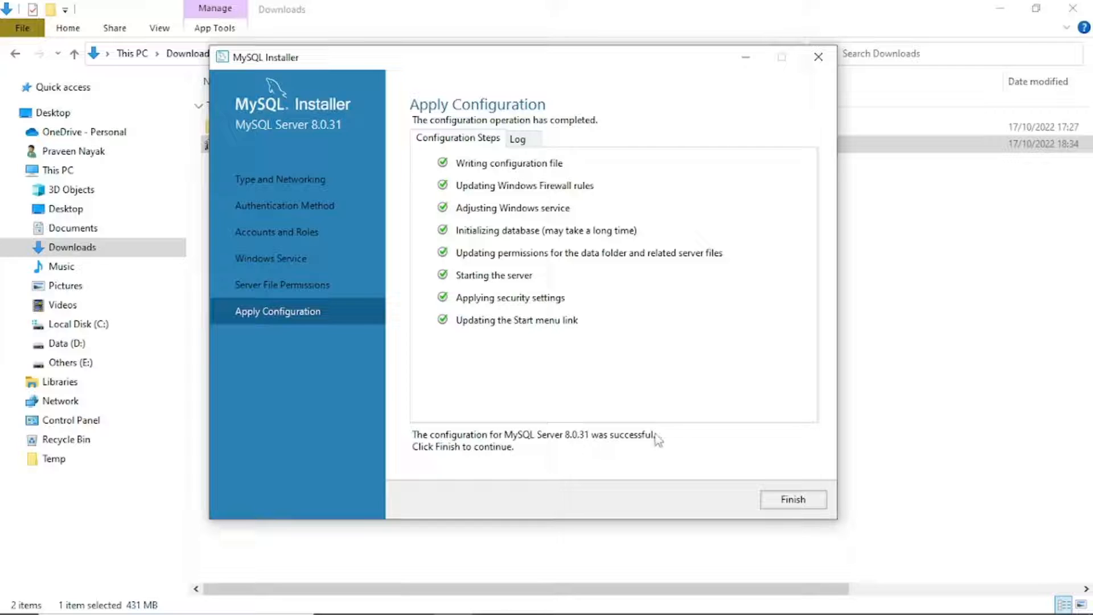
{"action": "left_click", "coordinate": [789, 499]}
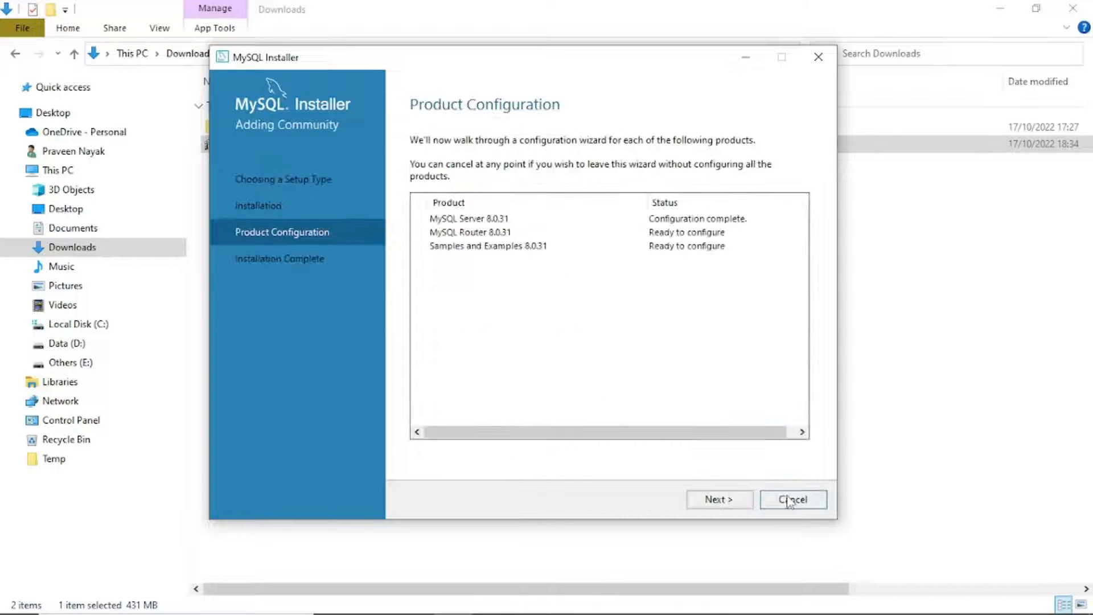
Finish the MySQL Router configuration without bootstrapping for InnoDB Cluster, and proceed to the Samples and Examples configuration.
{"action": "left_click", "coordinate": [725, 508]}
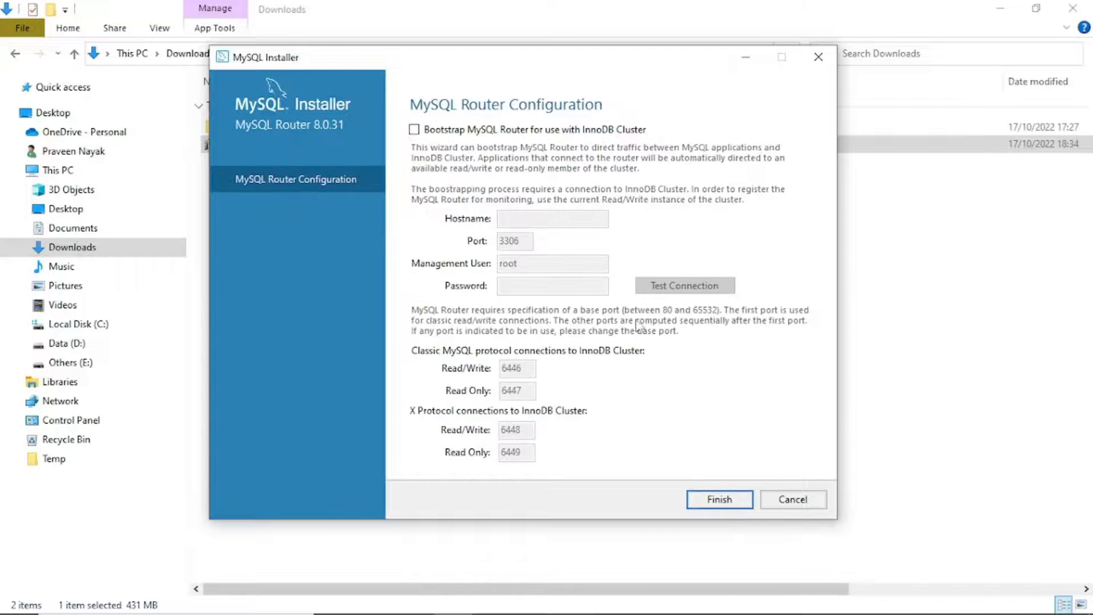
{"action": "left_click", "coordinate": [716, 500]}
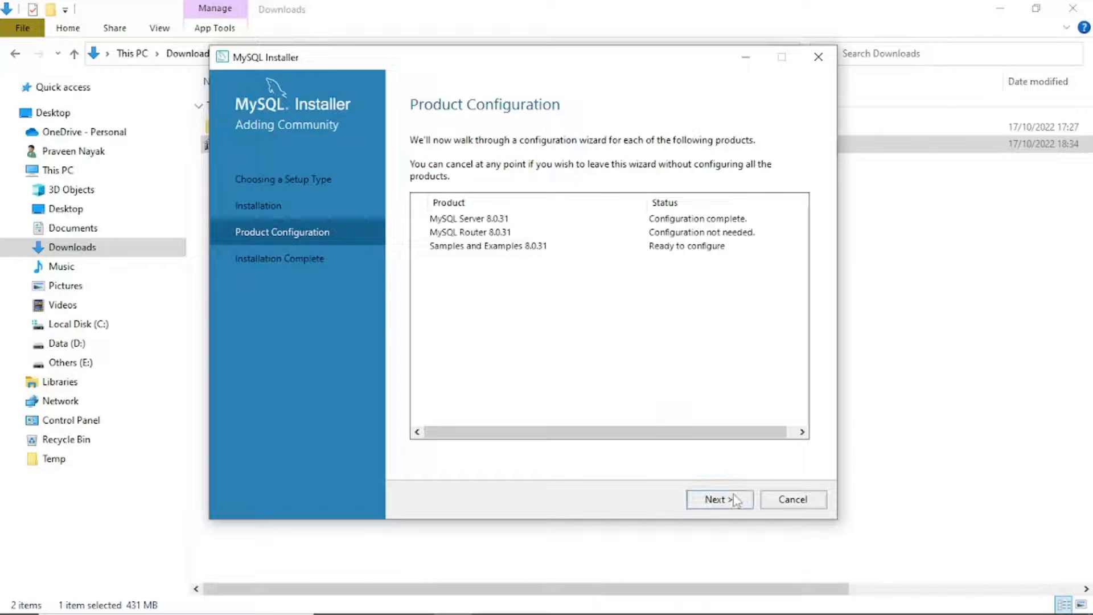
{"action": "left_click", "coordinate": [719, 500]}
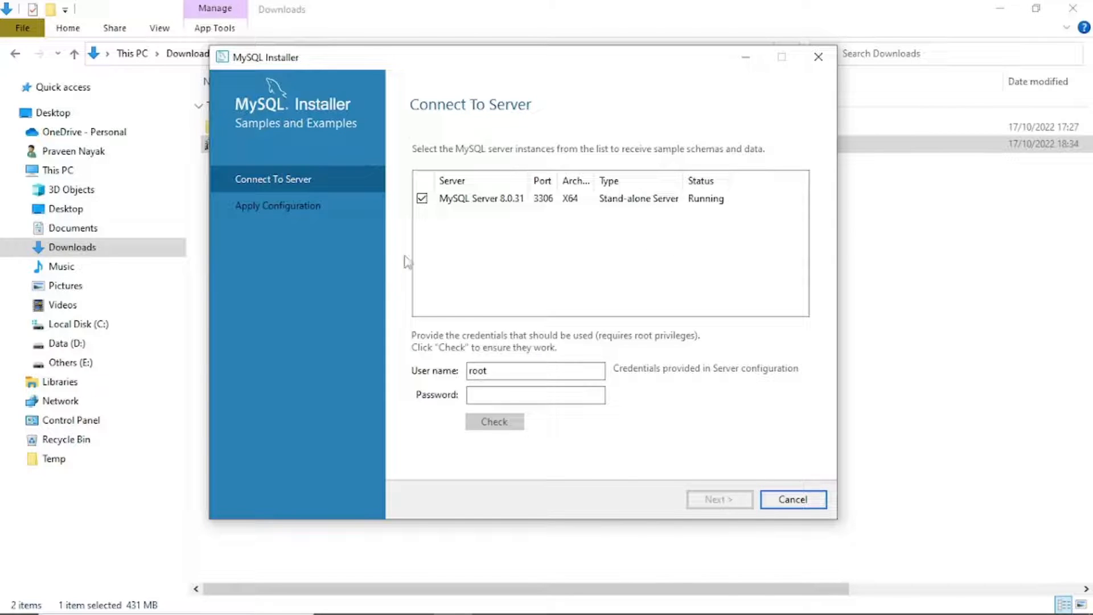
Enter the root account password for MySQL Server 8.0.31, check the connection, and continue to applying the configuration.
{"action": "left_click", "coordinate": [513, 398]}
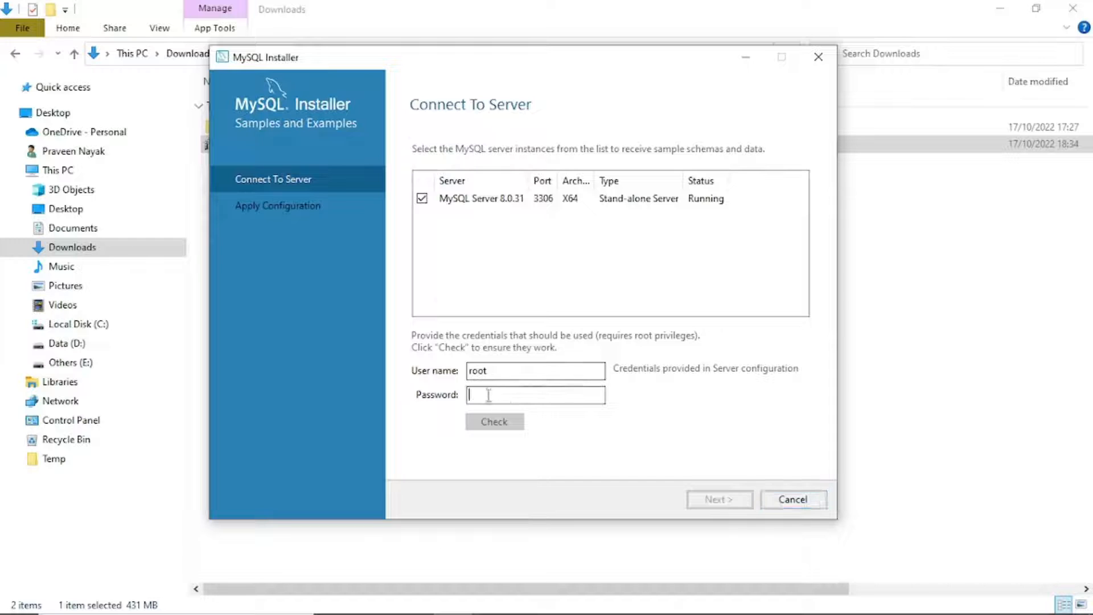
{"action": "type", "text": "r"}
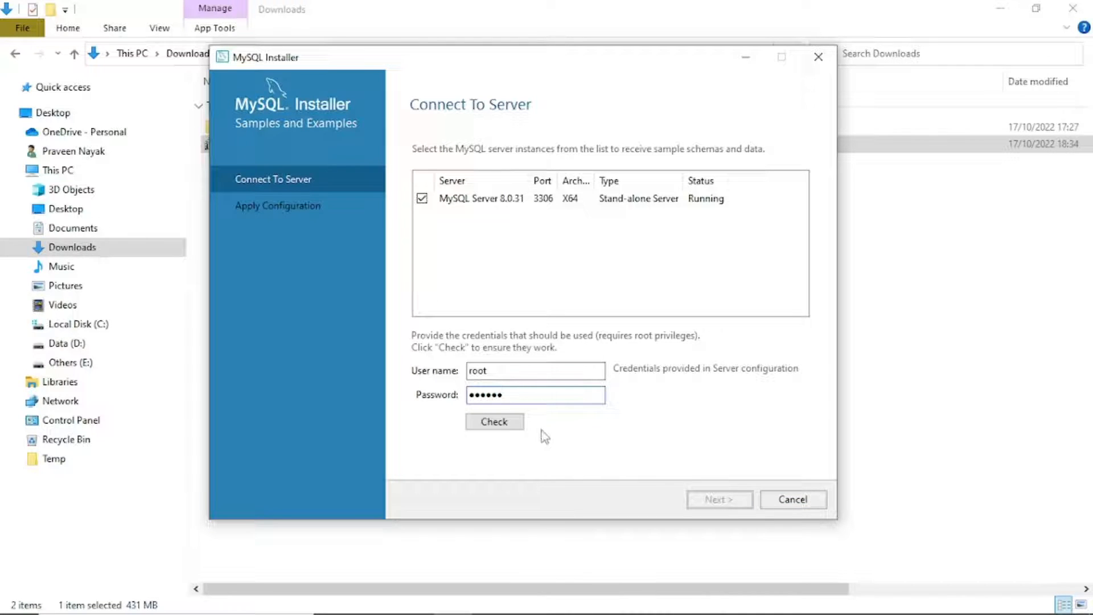
{"action": "left_click", "coordinate": [494, 422]}
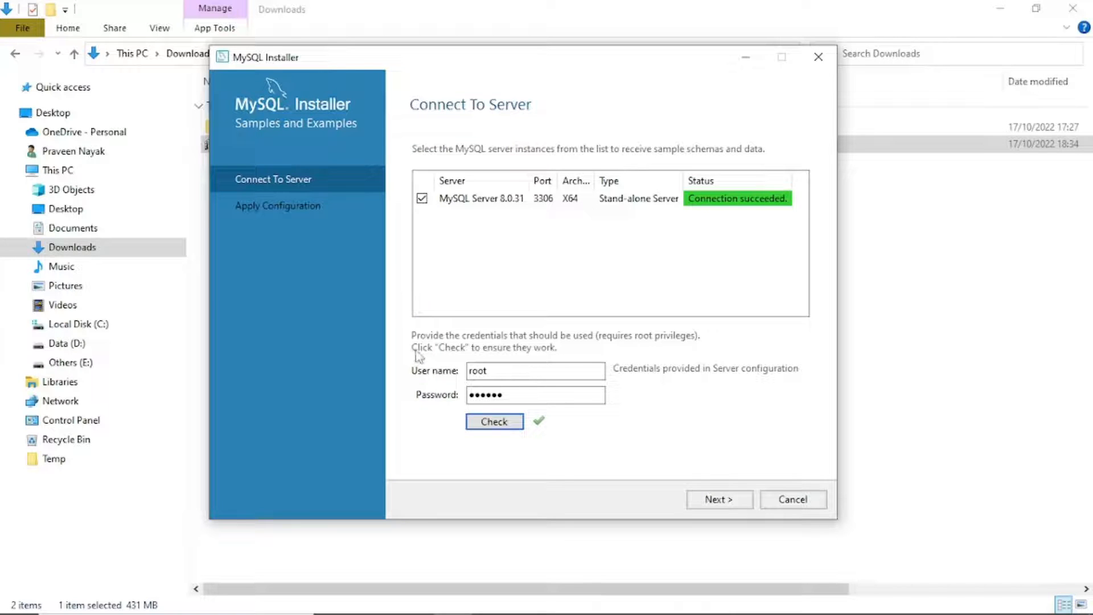
{"action": "left_click", "coordinate": [719, 500]}
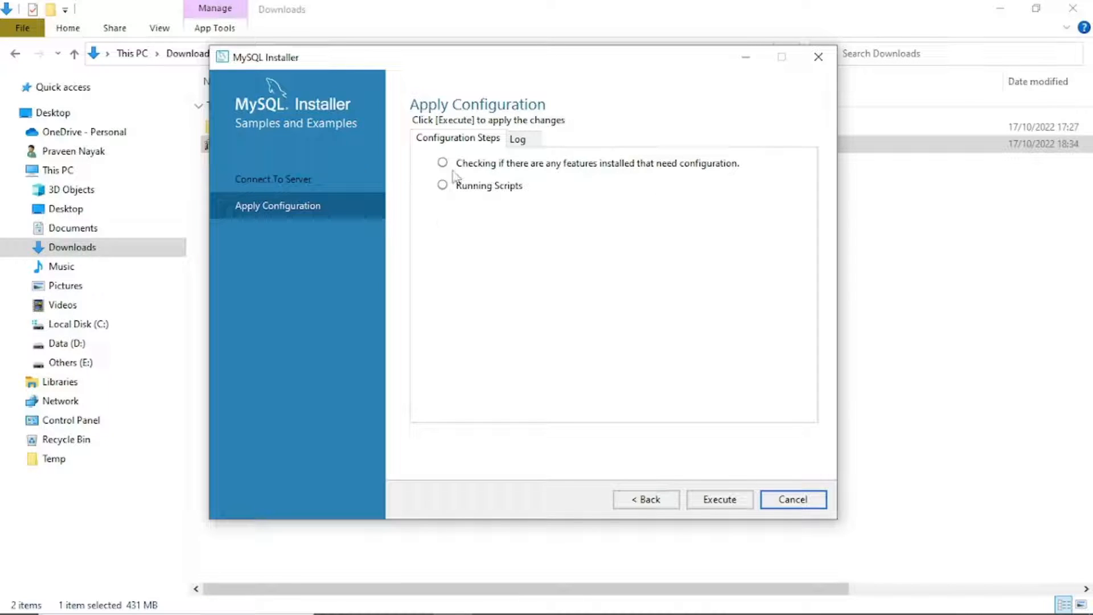
Apply the Samples and Examples configuration and finish the installation with MySQL Workbench and MySQL Shell set to start after setup.
{"action": "left_click", "coordinate": [721, 503]}
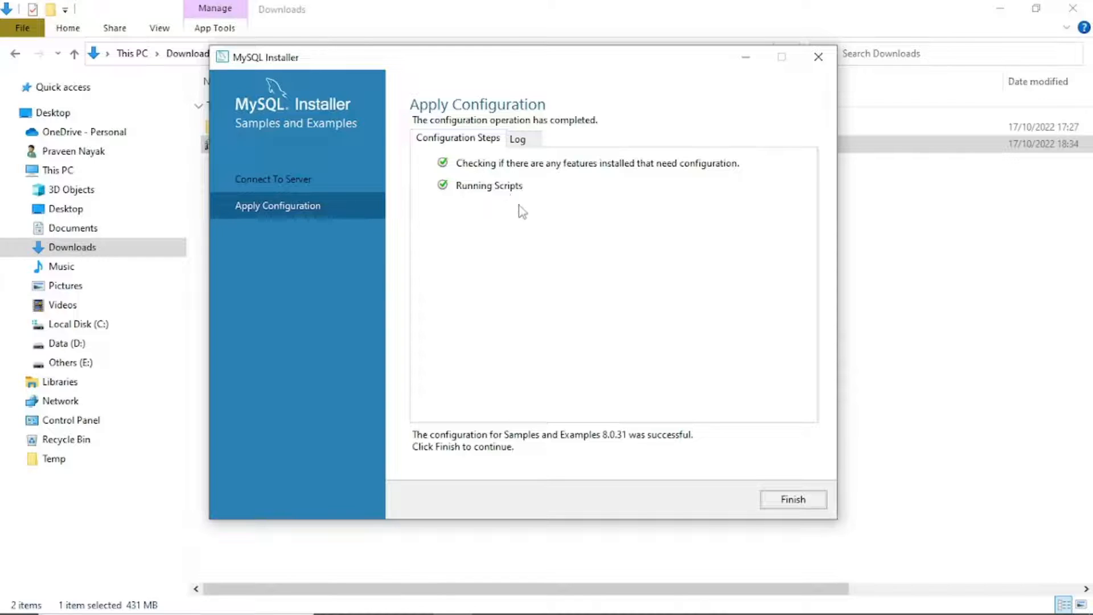
{"action": "left_click", "coordinate": [795, 508]}
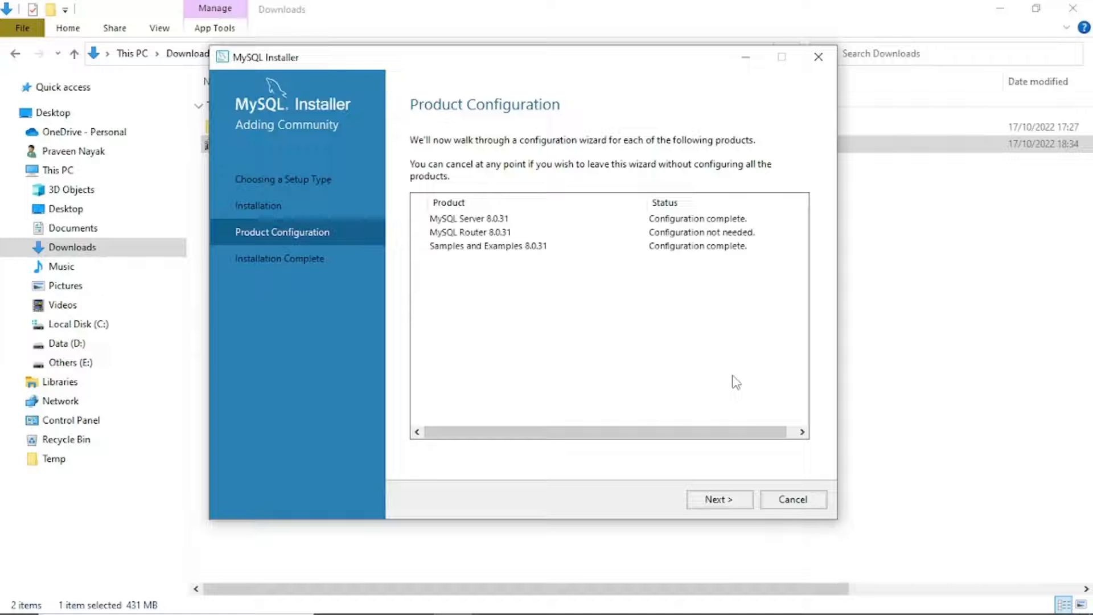
{"action": "left_click", "coordinate": [719, 505]}
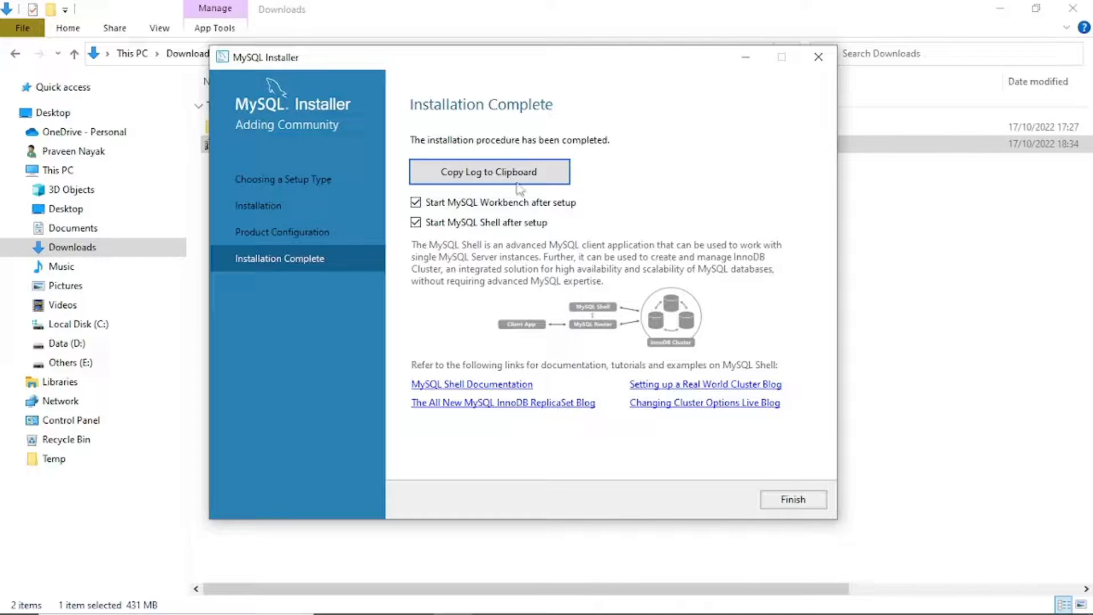
{"action": "left_click", "coordinate": [796, 502]}
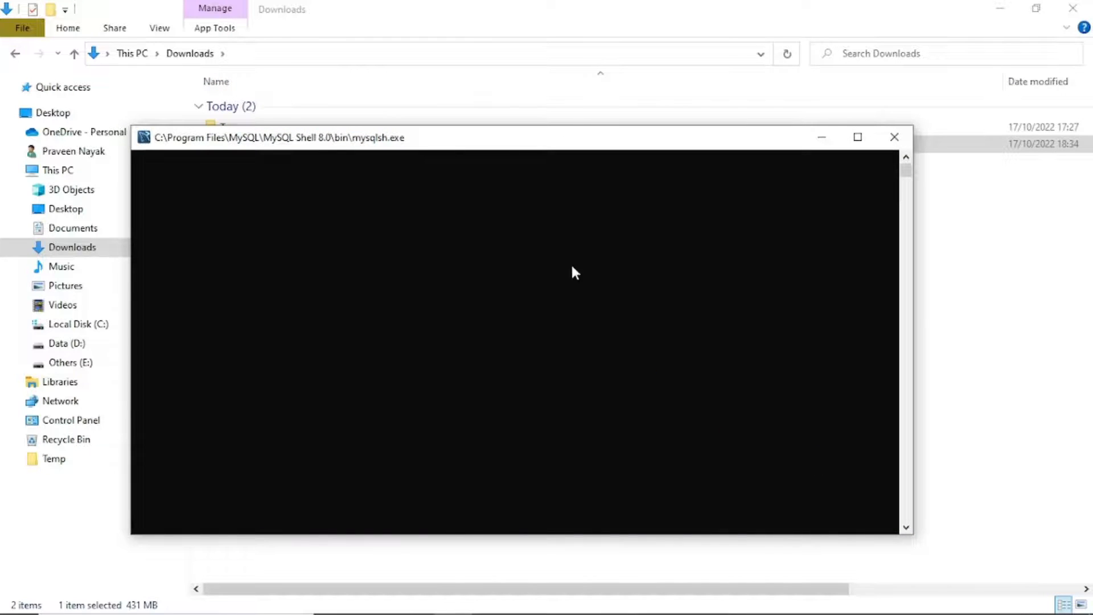
Maximize the MySQL Workbench window, and check the MySQL Shell window before minimizing it.
{"action": "left_click_drag", "start_coordinate": [503, 146], "coordinate": [498, 132]}
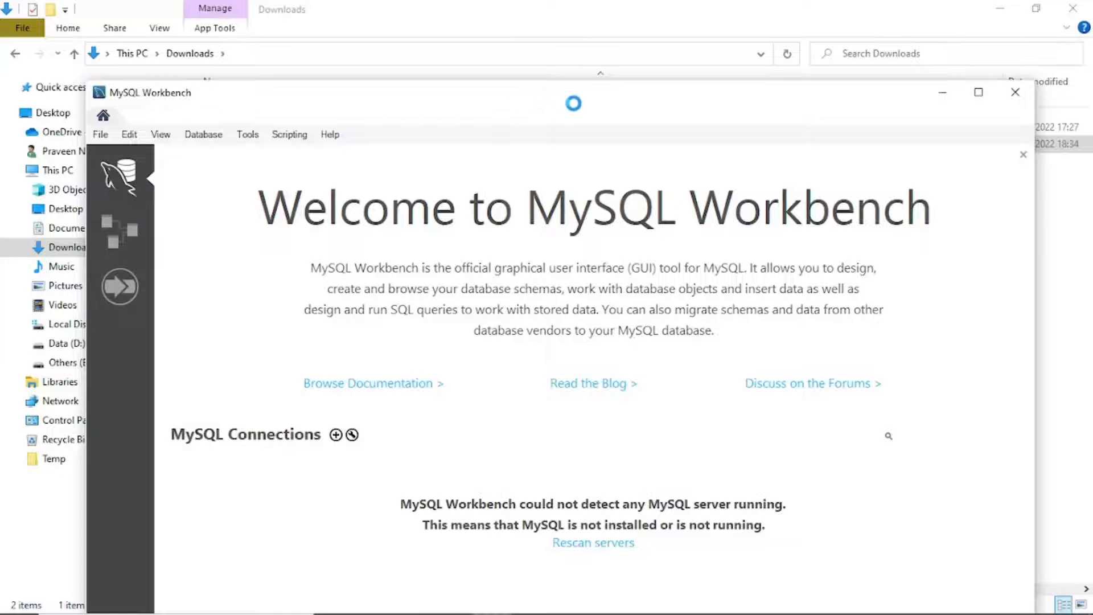
{"action": "left_click_drag", "start_coordinate": [566, 98], "coordinate": [529, 4]}
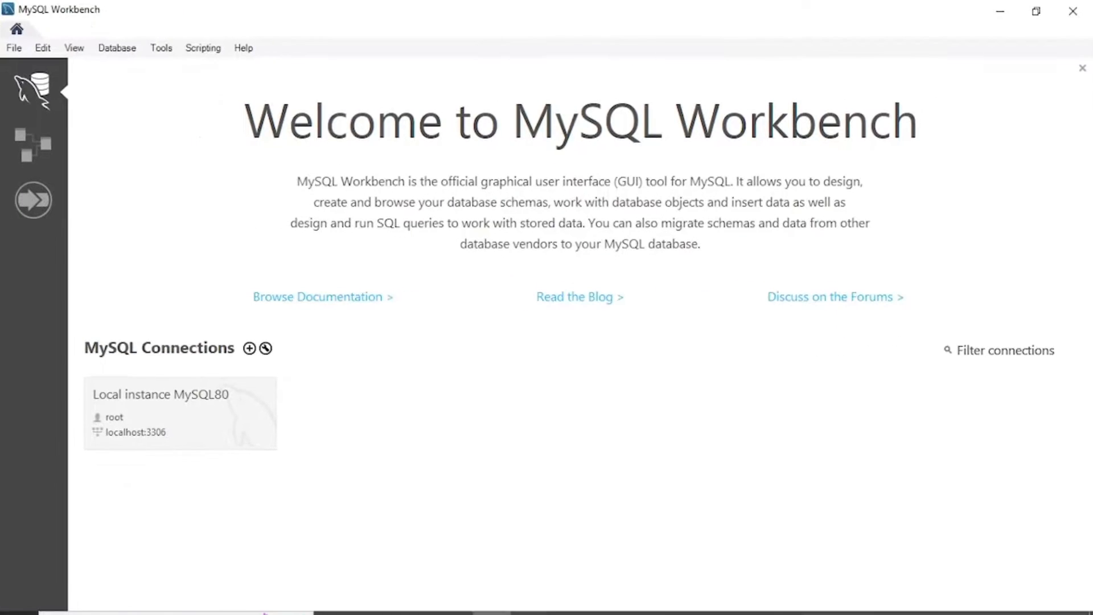
{"action": "left_click", "coordinate": [492, 599]}
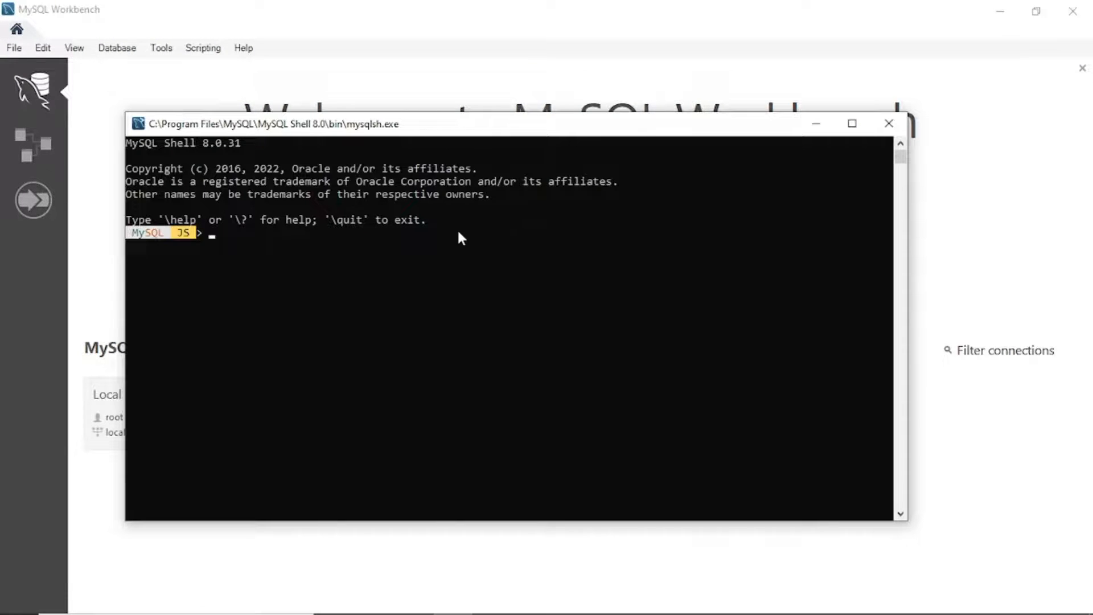
{"action": "left_click", "coordinate": [490, 601]}
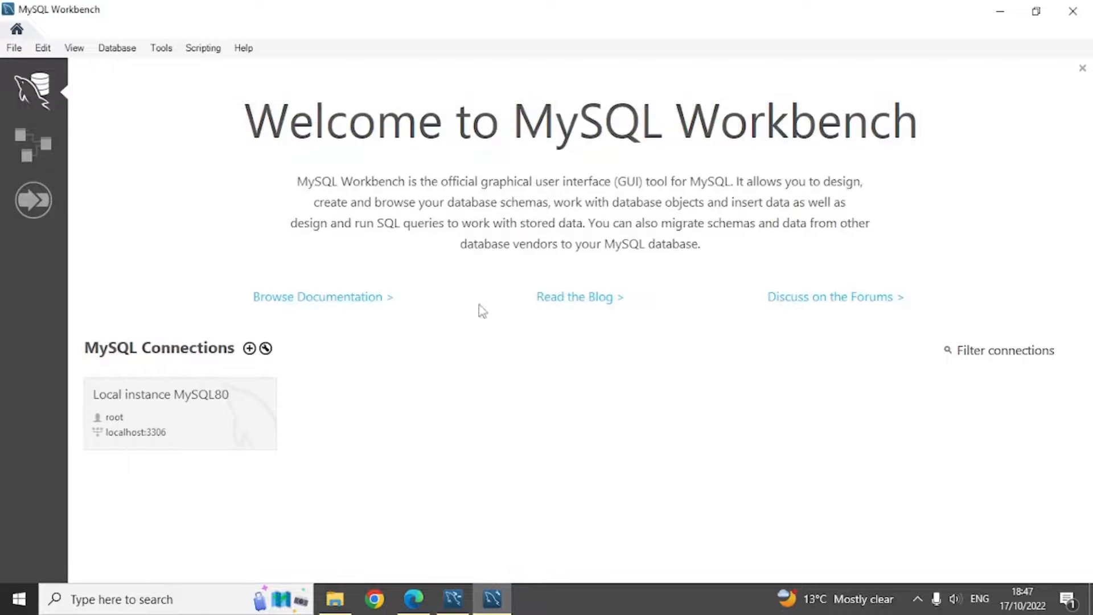
{"action": "mouse_move", "coordinate": [451, 602]}
{"action": "left_click", "coordinate": [452, 600]}
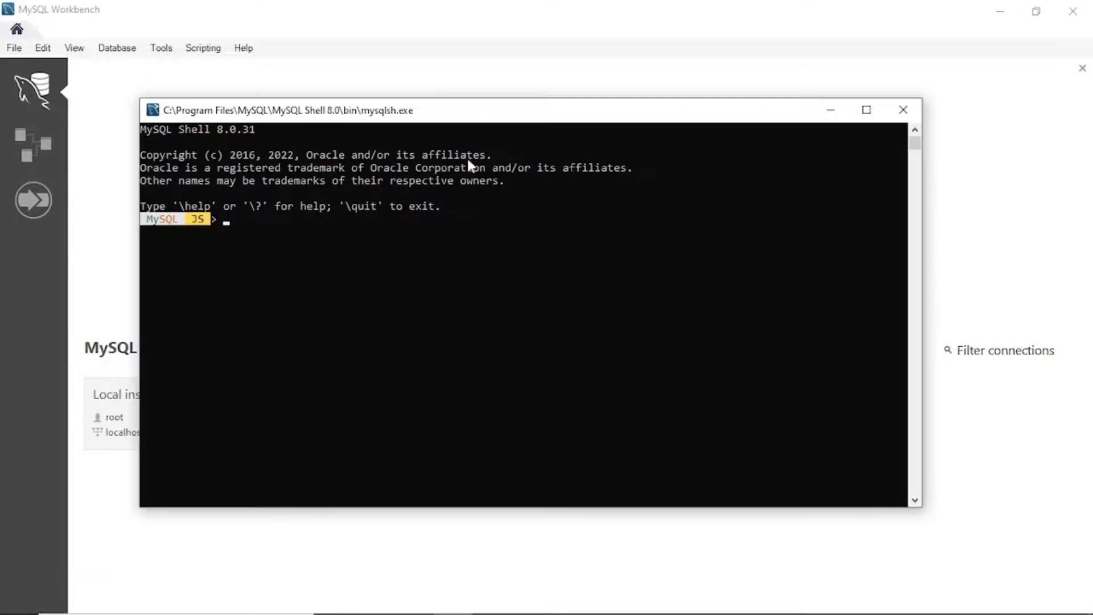
{"action": "left_click", "coordinate": [833, 111]}
Connect to Local instance MySQL80 as root by entering the root password, without saving it in the vault.
{"action": "left_click", "coordinate": [132, 413]}
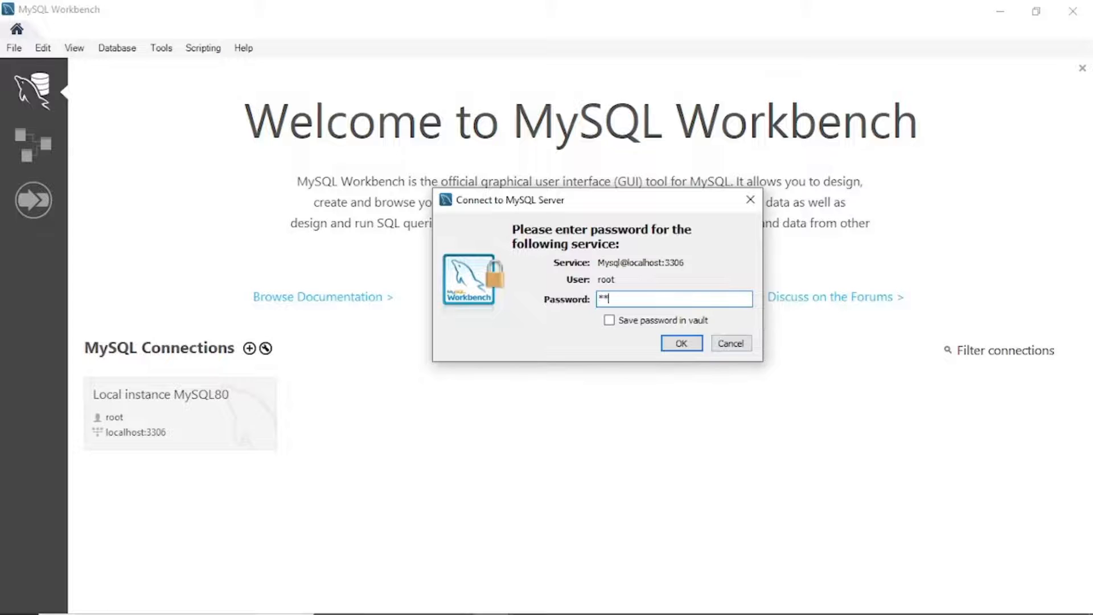
{"action": "key", "text": "Return"}
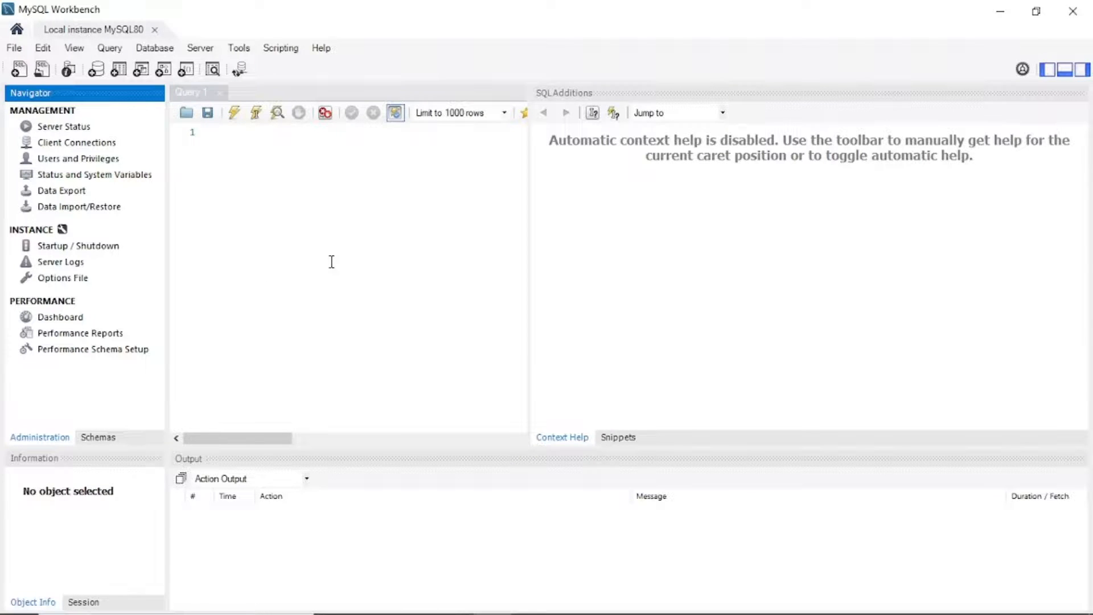
{"action": "left_click", "coordinate": [161, 50]}
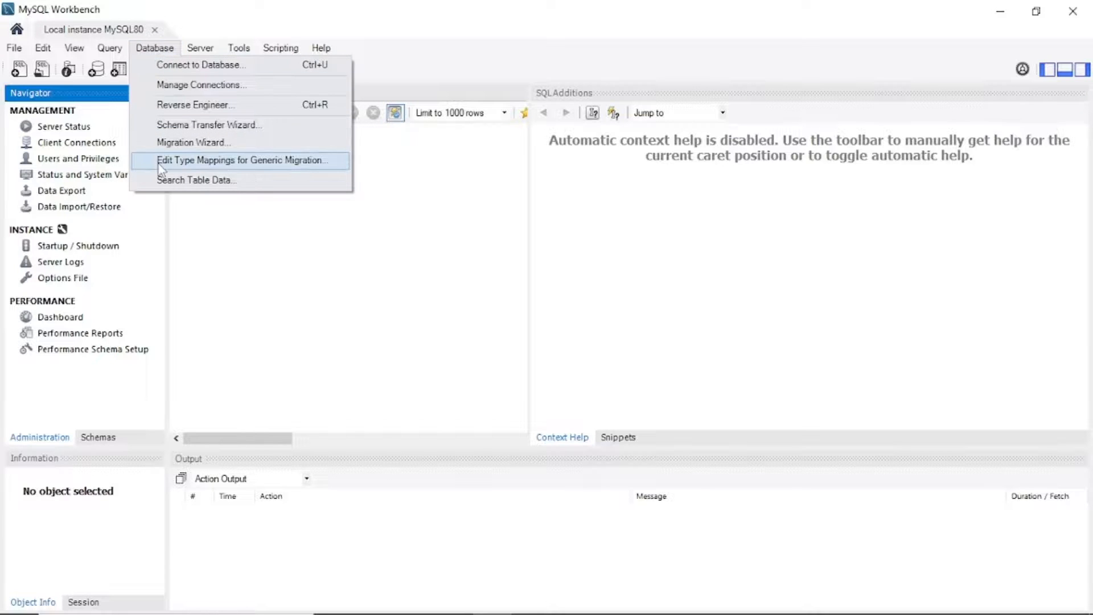
{"action": "left_click", "coordinate": [74, 49]}
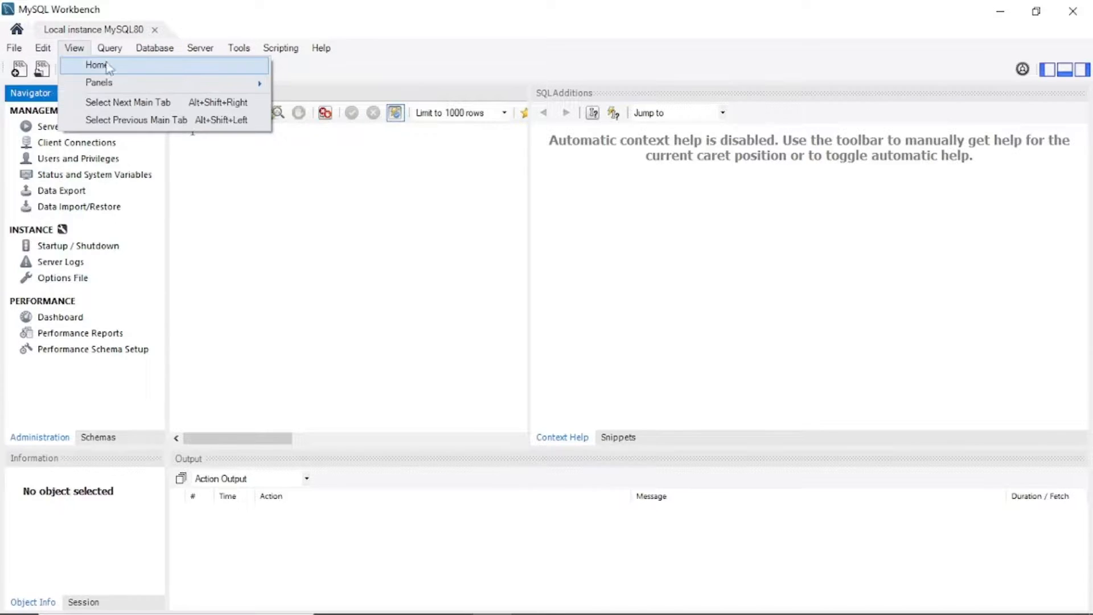
{"action": "left_click", "coordinate": [202, 50]}
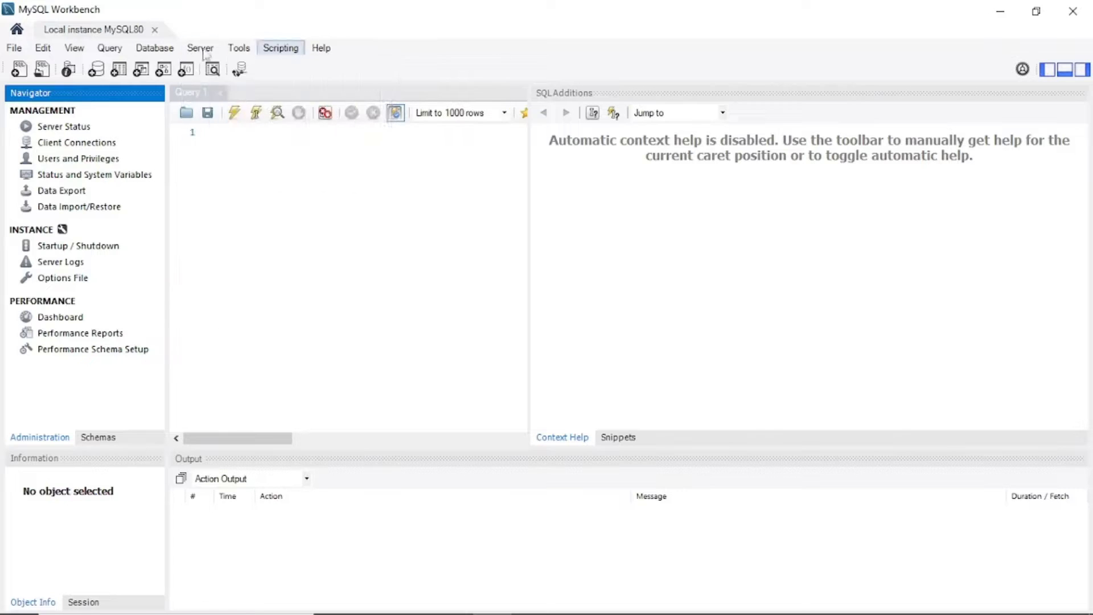
{"action": "left_click", "coordinate": [203, 50]}
Widen the Query 1 editor by narrowing the SQL Additions pane, and place the cursor in the empty query.
{"action": "left_click", "coordinate": [404, 316]}
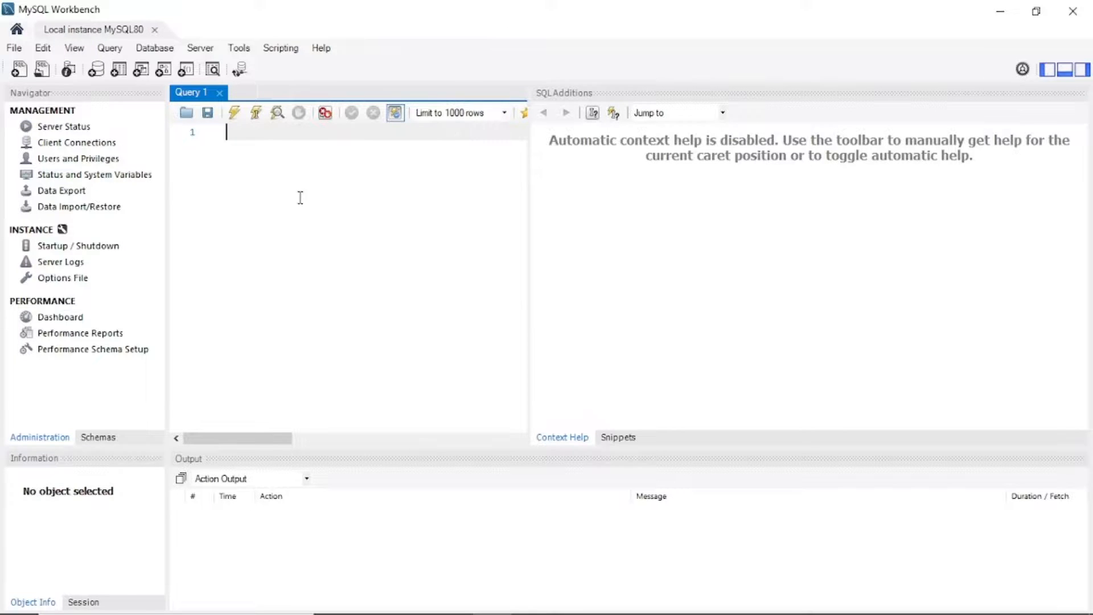
{"action": "left_click_drag", "start_coordinate": [529, 195], "coordinate": [746, 228]}
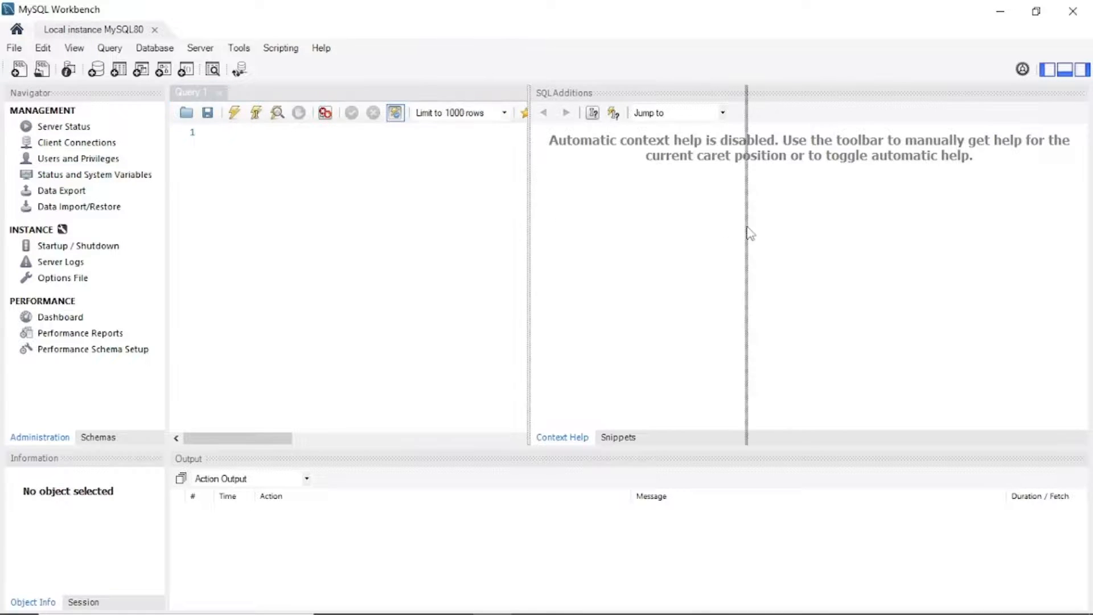
{"action": "left_click", "coordinate": [297, 183]}
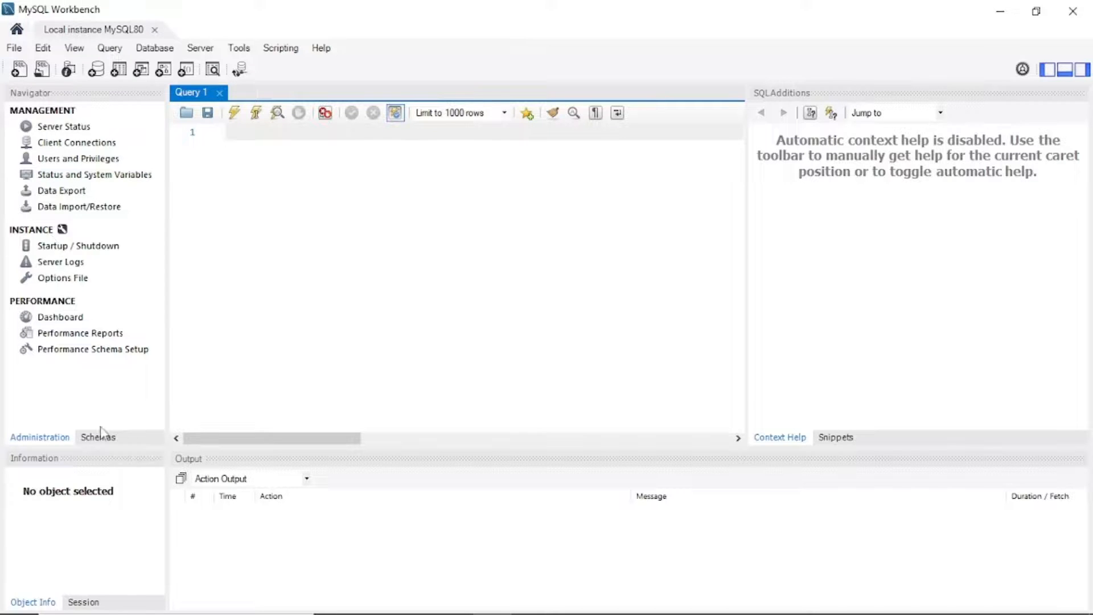
Open another connection to Local instance MySQL80 with Connect to Database, and show the server's schemas in the first session.
{"action": "left_click", "coordinate": [154, 48]}
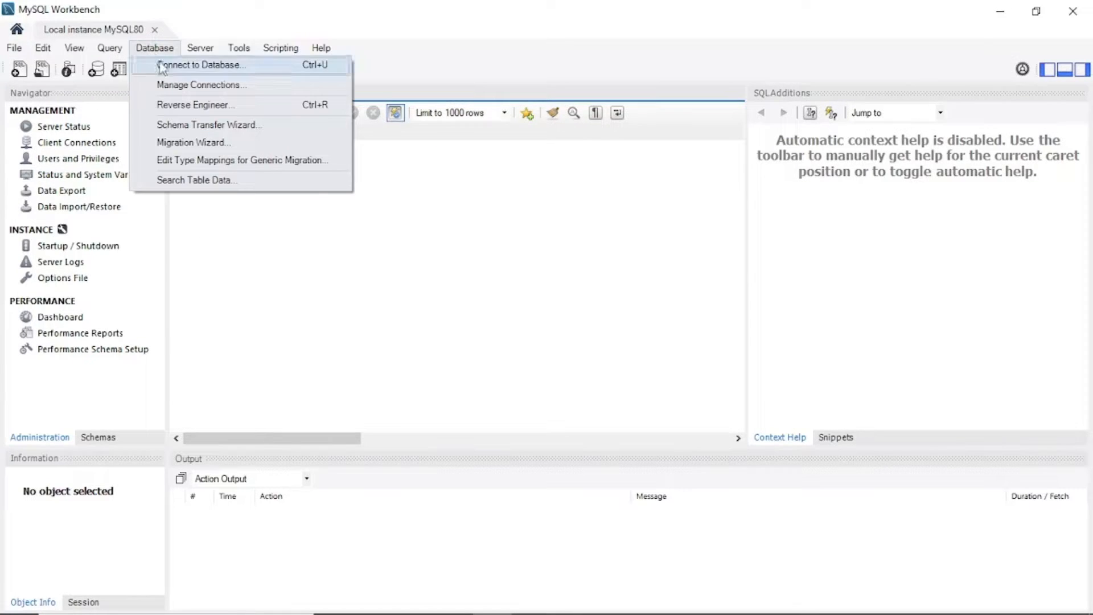
{"action": "left_click", "coordinate": [171, 63]}
{"action": "left_click", "coordinate": [99, 439]}
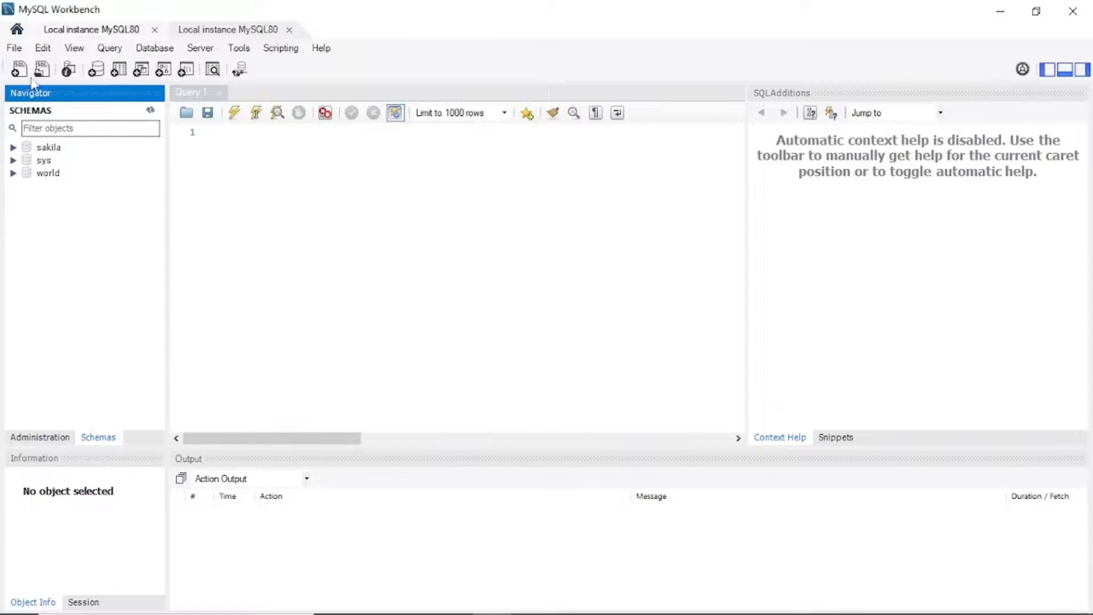
Expand the sakila and sys schemas with their tables, and expand the world schema.
{"action": "left_click", "coordinate": [13, 147]}
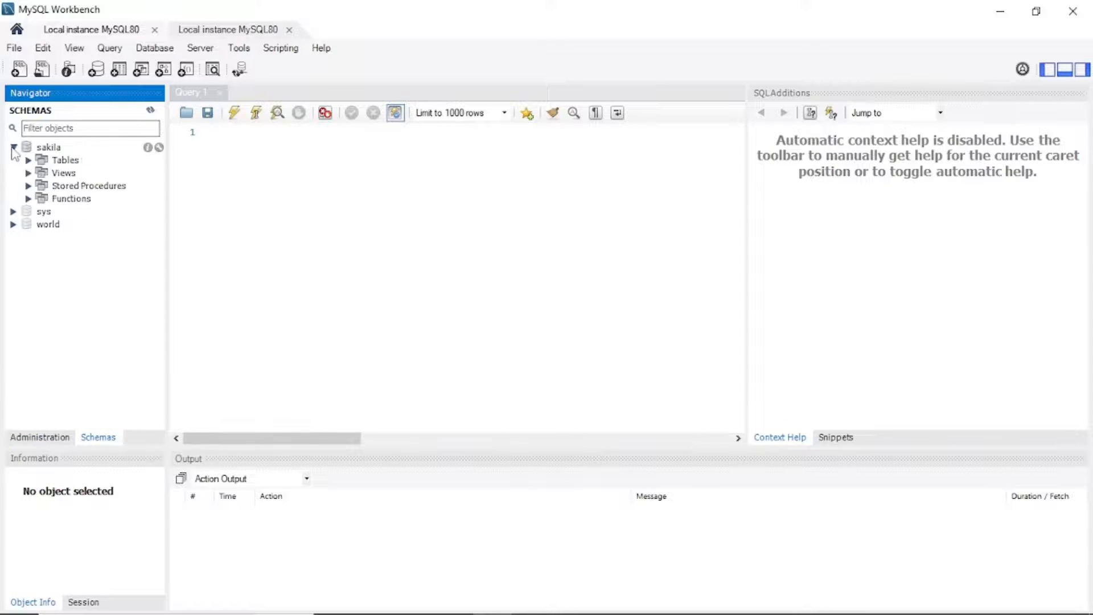
{"action": "left_click", "coordinate": [28, 160]}
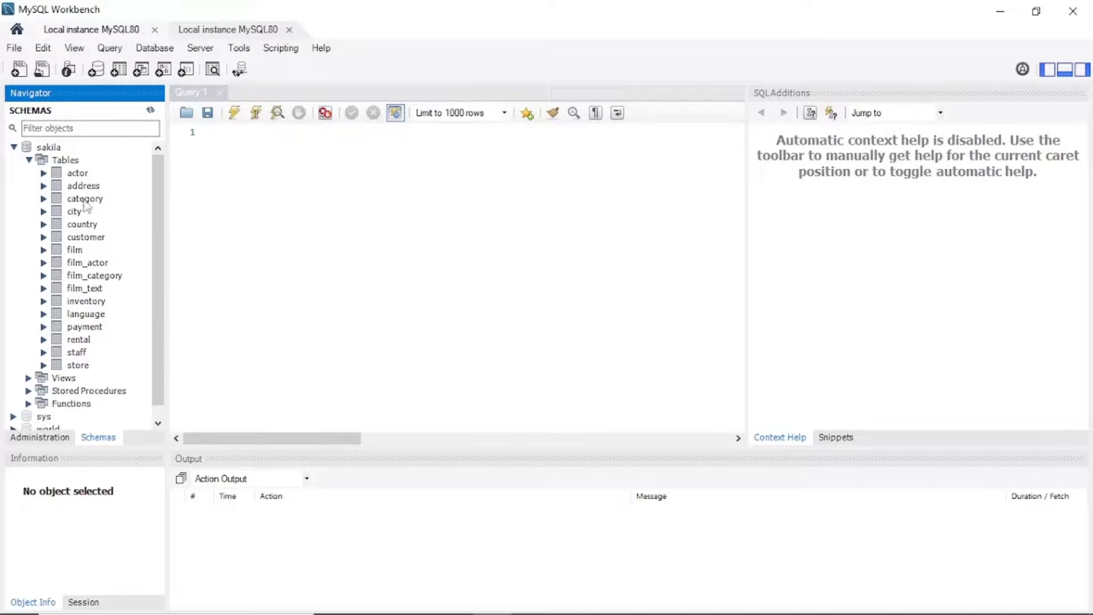
{"action": "left_click_drag", "start_coordinate": [161, 220], "coordinate": [164, 318]}
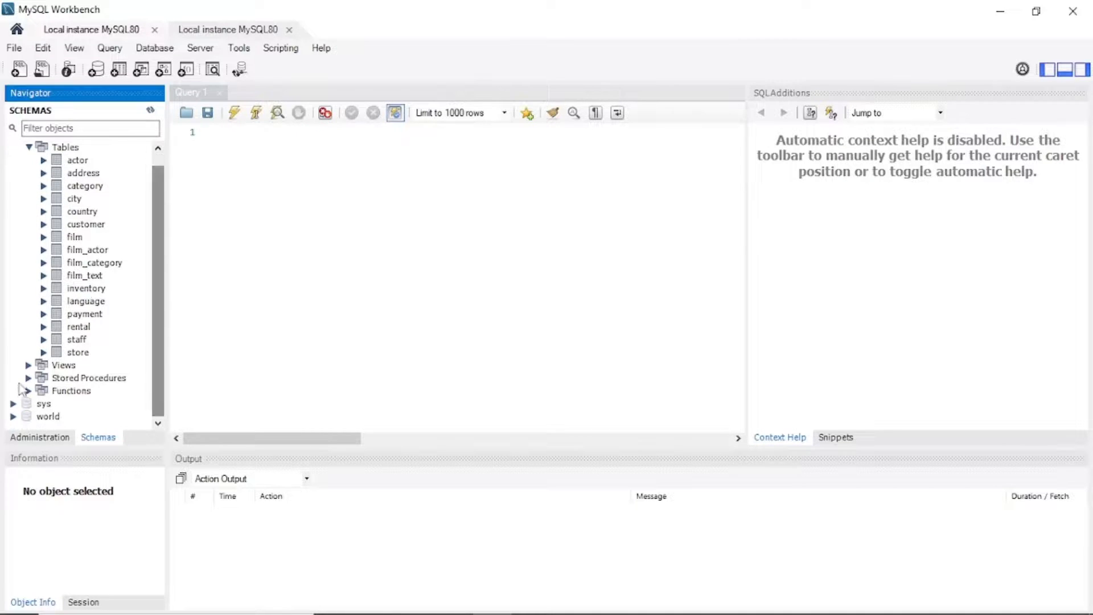
{"action": "left_click", "coordinate": [13, 403]}
{"action": "left_click_drag", "start_coordinate": [156, 278], "coordinate": [153, 384]}
{"action": "left_click", "coordinate": [14, 416]}
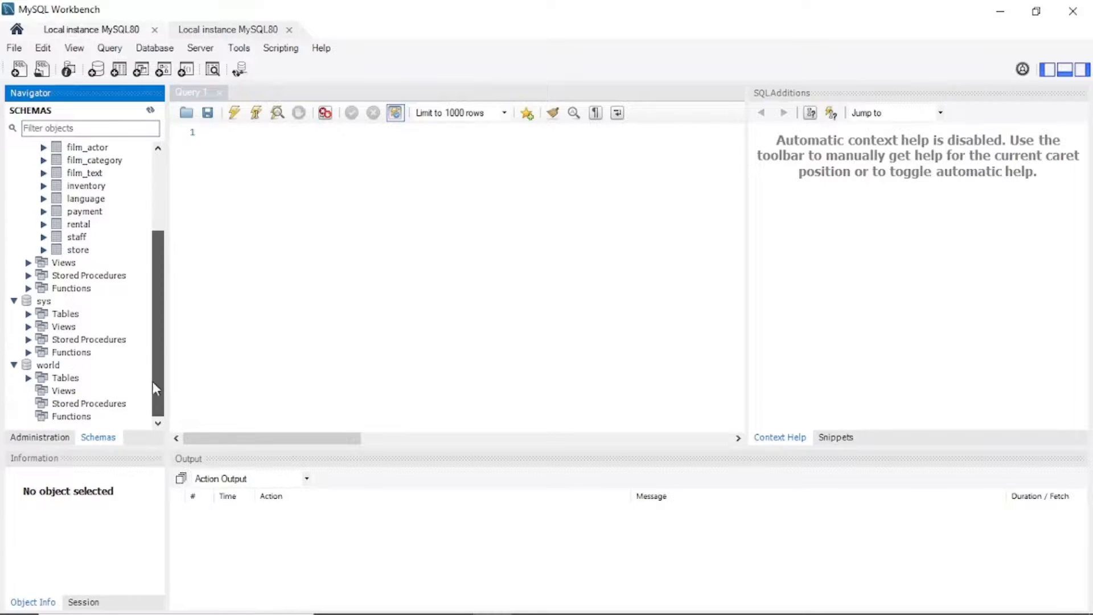
{"action": "left_click", "coordinate": [28, 314]}
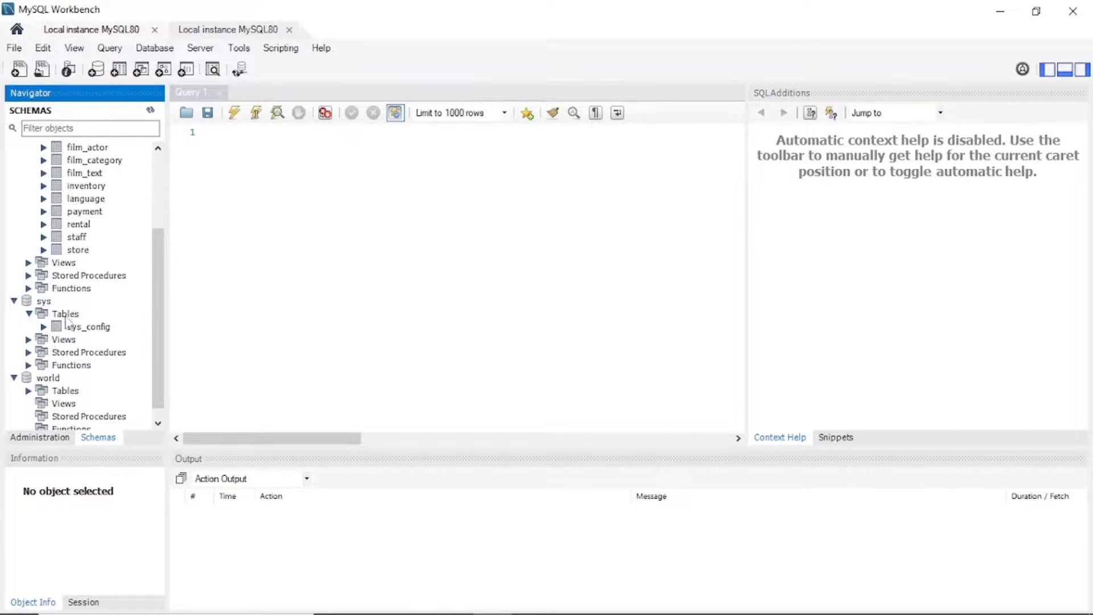
Look at the object groups under sakila's actor table, and collapse the table again.
{"action": "left_click_drag", "start_coordinate": [155, 302], "coordinate": [156, 228]}
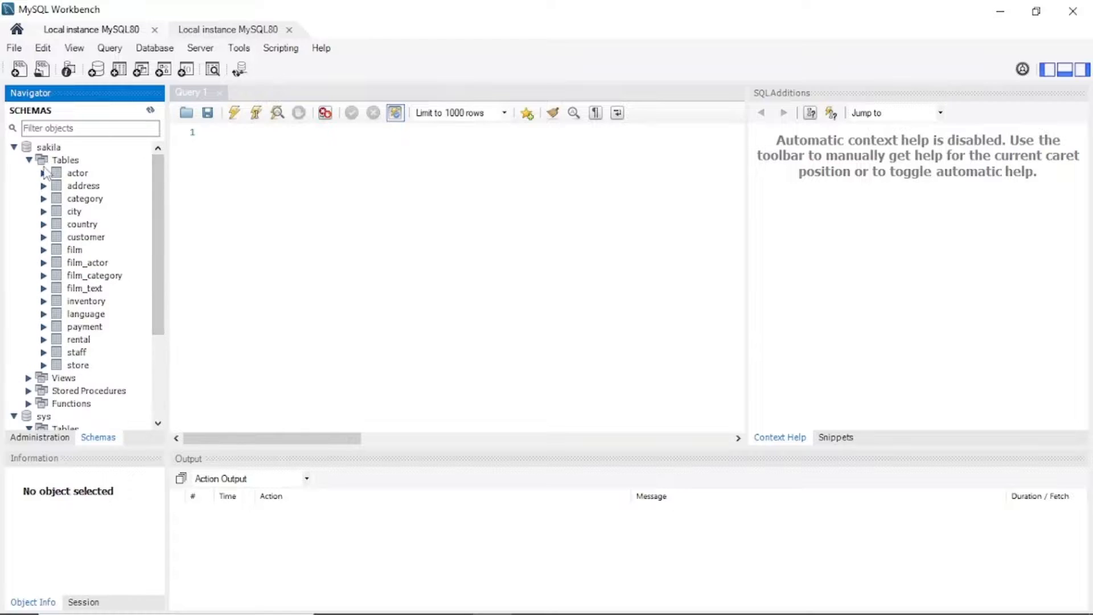
{"action": "left_click", "coordinate": [42, 174]}
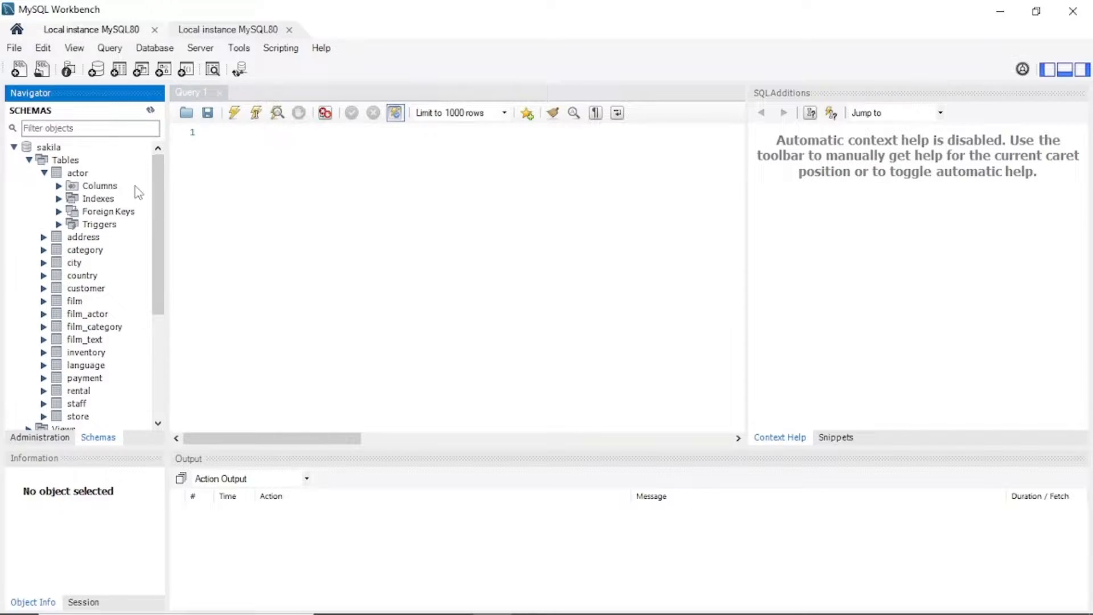
{"action": "left_click", "coordinate": [44, 173]}
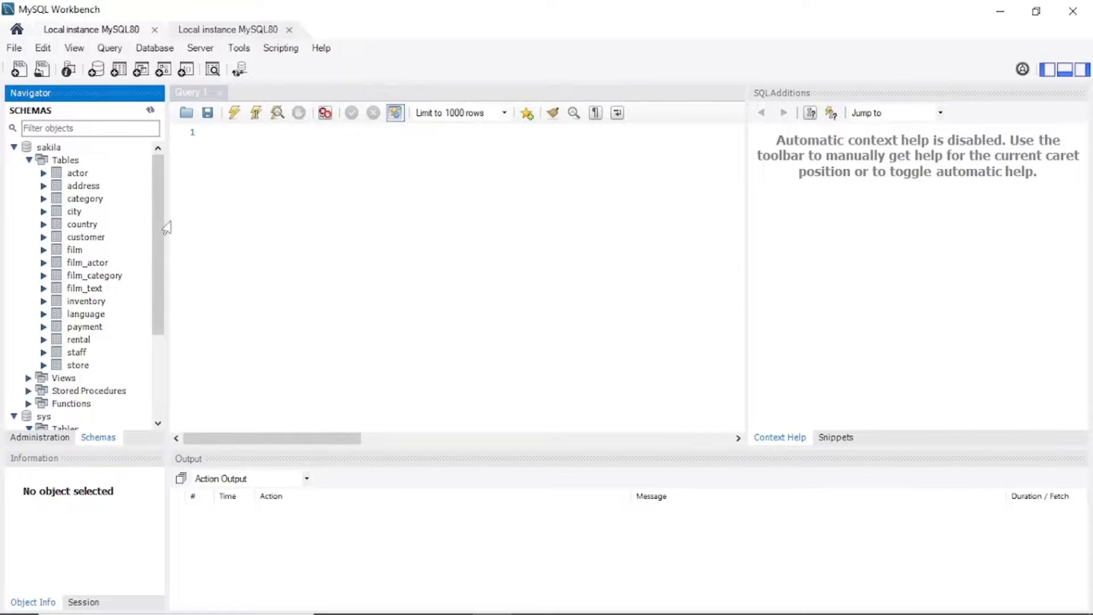
List the tables of the world schema, and collapse the sakila and sys schemas.
{"action": "scroll", "coordinate": [155, 237], "scroll_direction": "down", "scroll_amount": 4}
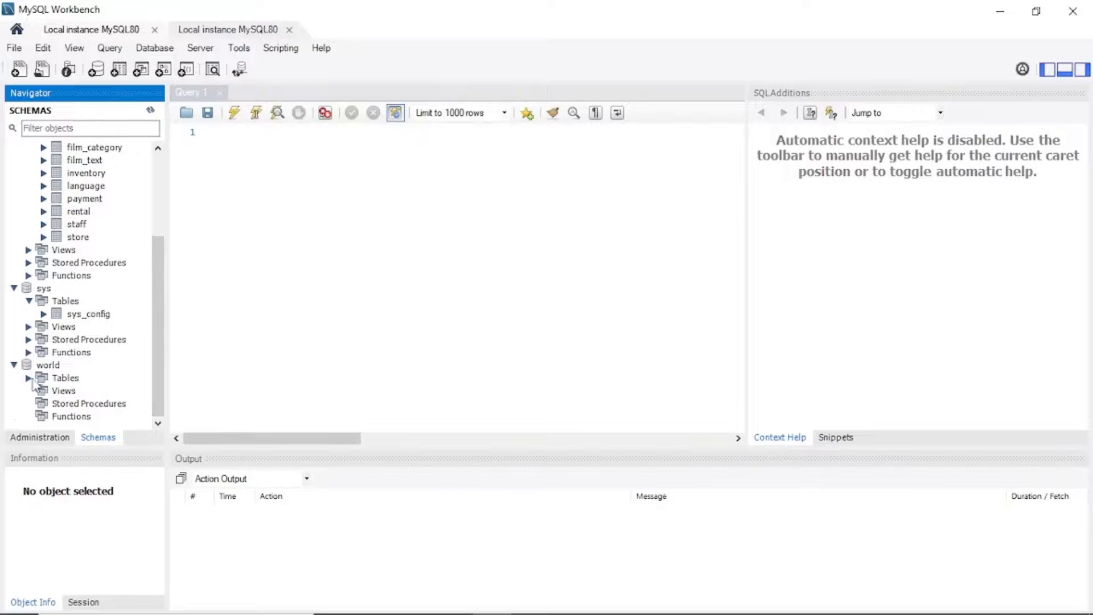
{"action": "double_click", "coordinate": [80, 377]}
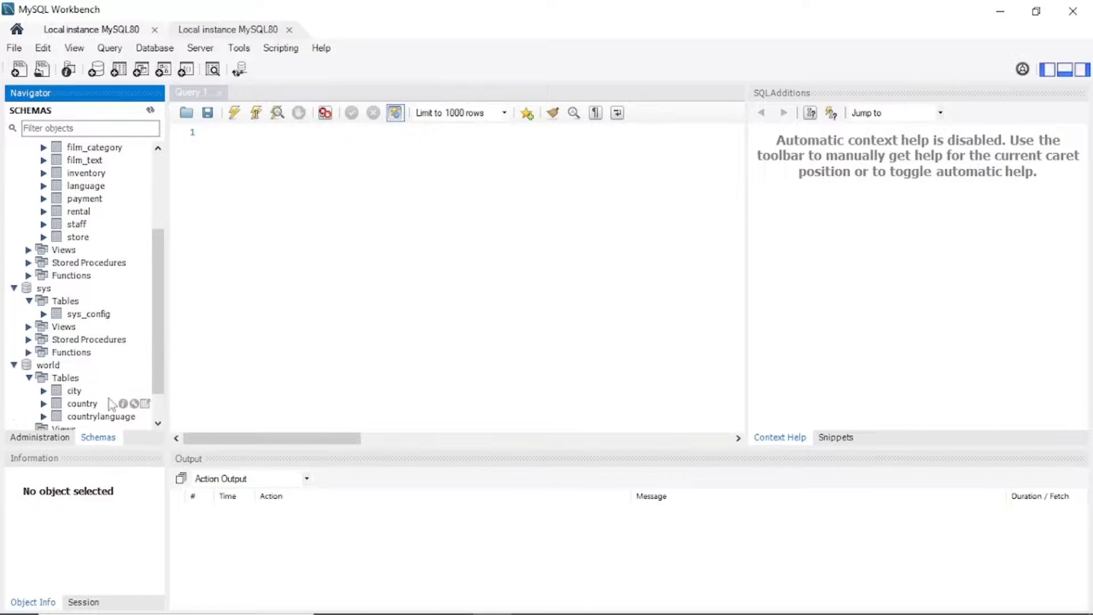
{"action": "left_click_drag", "start_coordinate": [164, 319], "coordinate": [154, 237]}
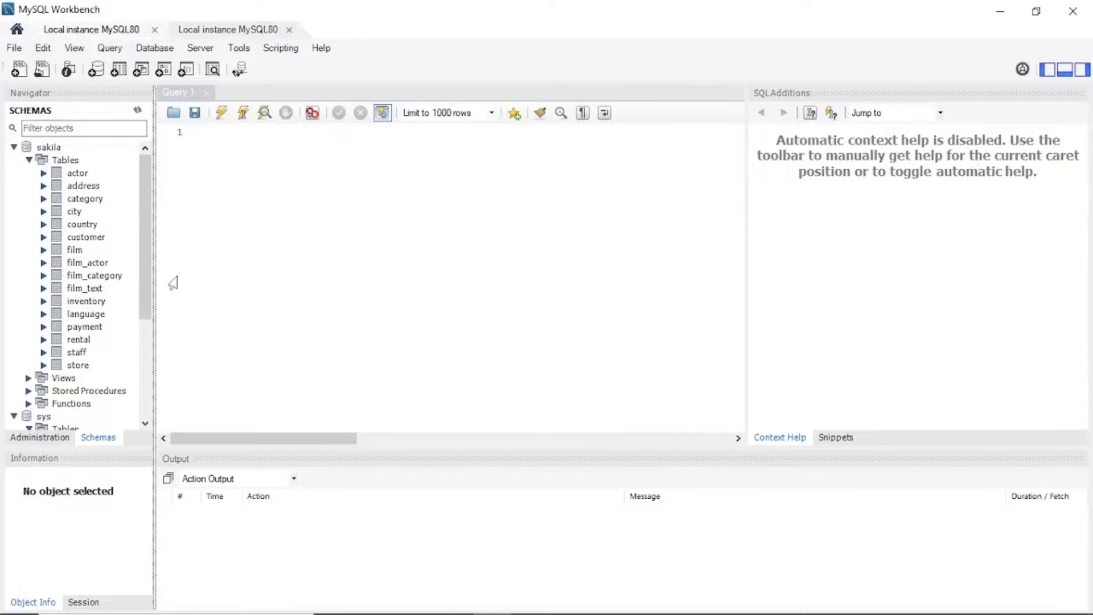
{"action": "left_click", "coordinate": [28, 160]}
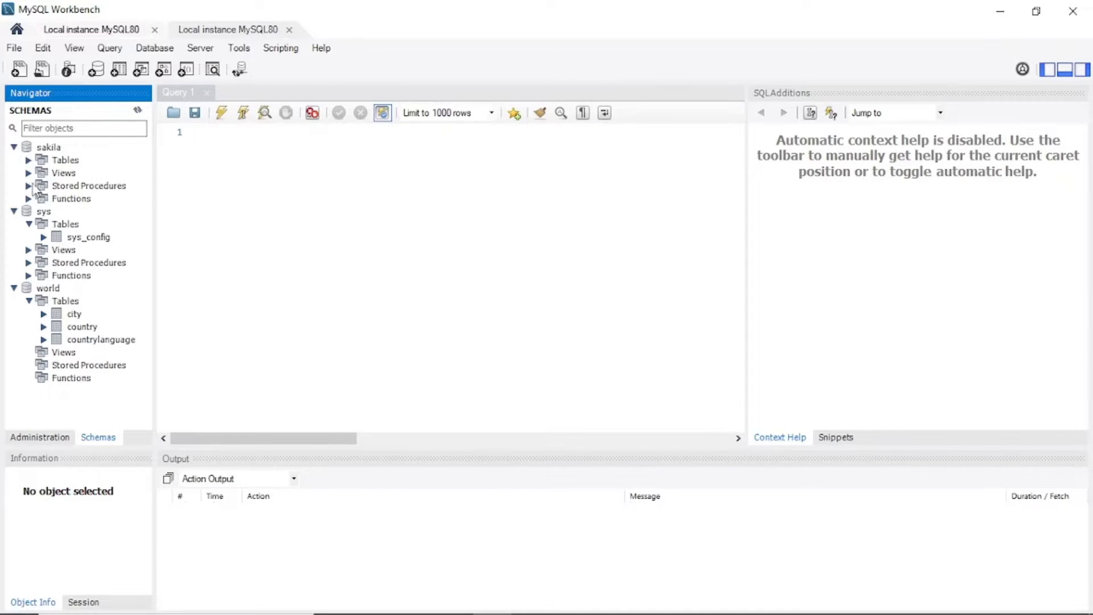
{"action": "left_click", "coordinate": [13, 211]}
{"action": "left_click", "coordinate": [13, 147]}
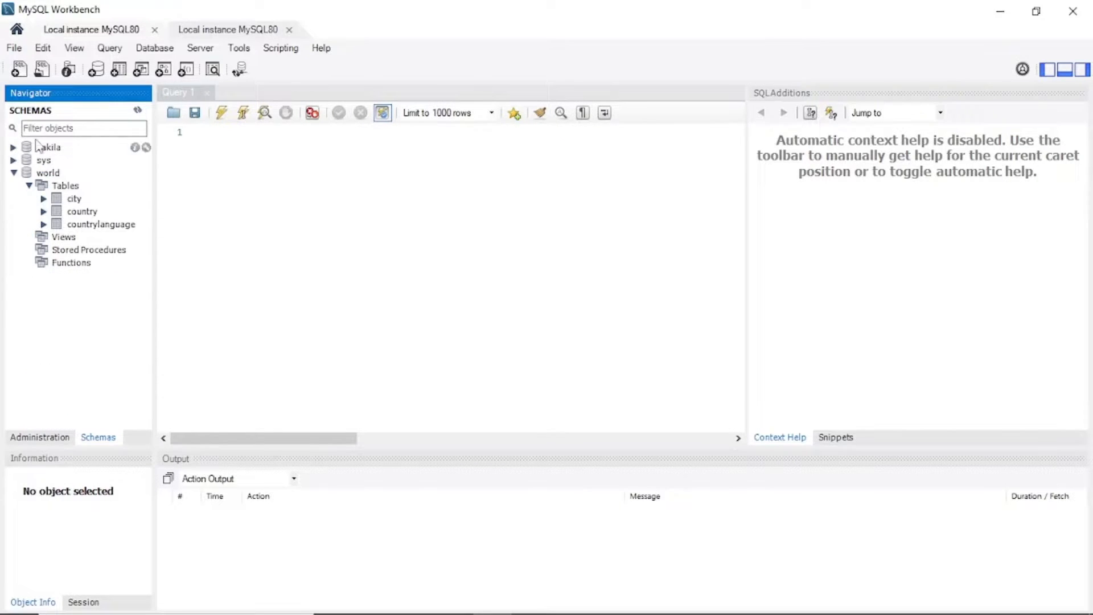
Review the stored connection parameters of Local instance MySQL80 in the connection manager, and close it.
{"action": "left_click", "coordinate": [155, 49]}
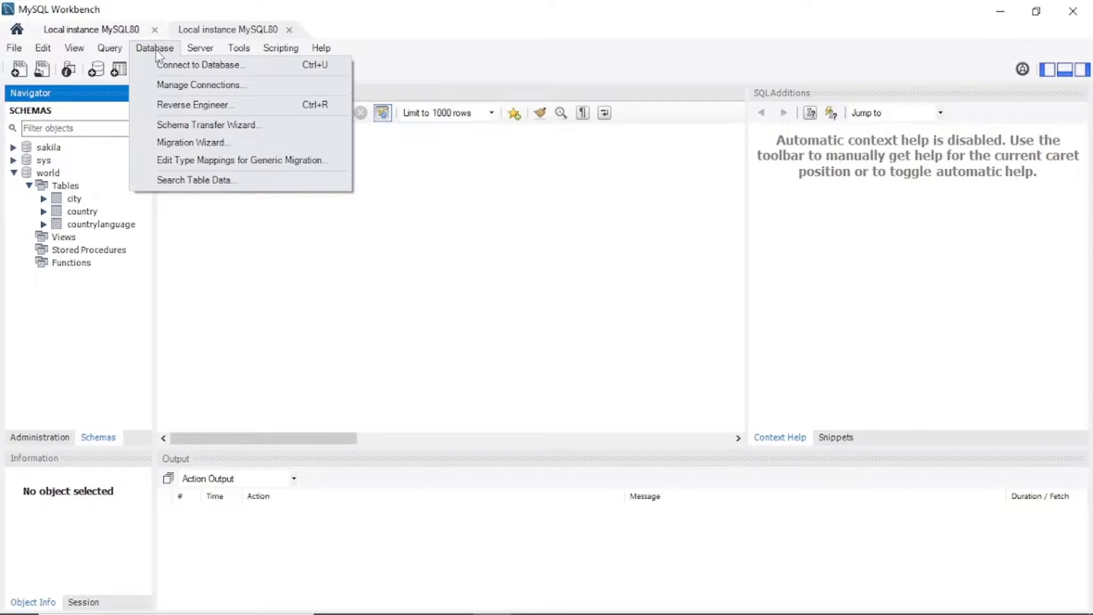
{"action": "left_click", "coordinate": [180, 91]}
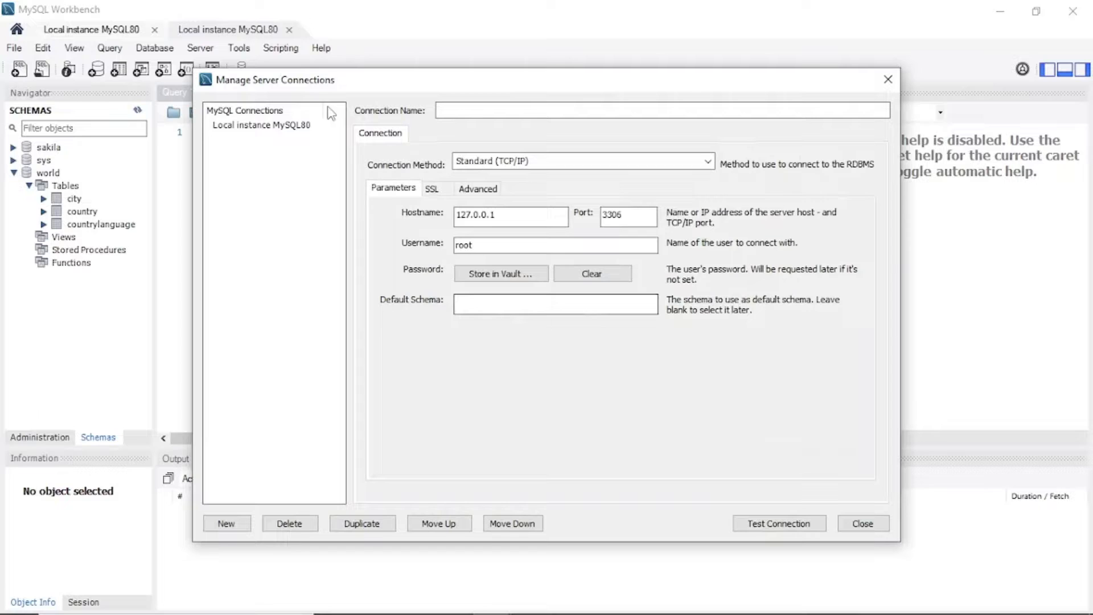
{"action": "left_click", "coordinate": [256, 125]}
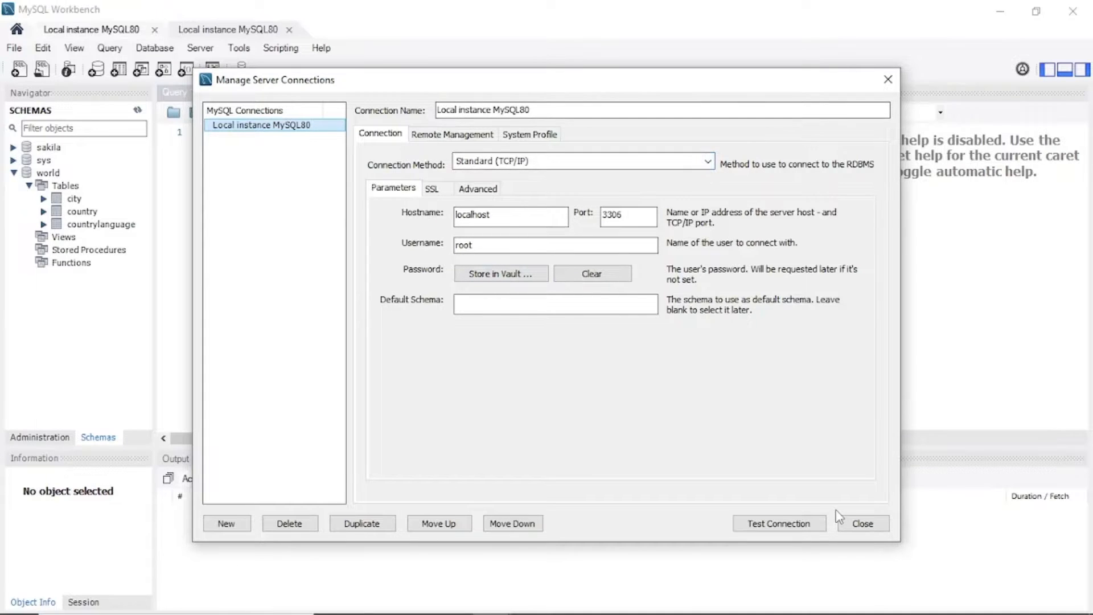
{"action": "left_click", "coordinate": [863, 523]}
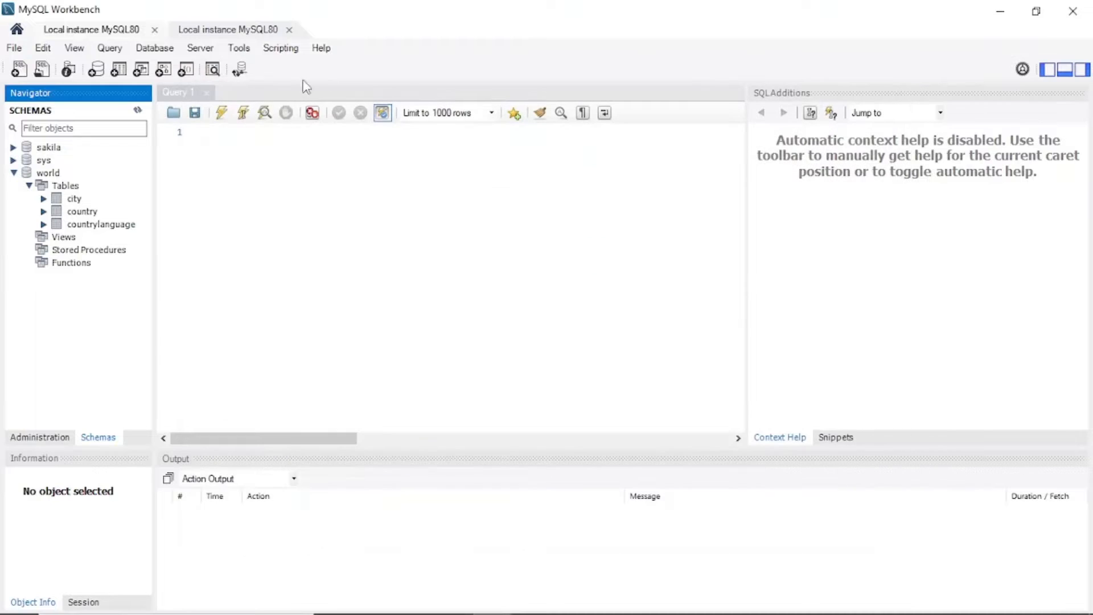
Open the Server Status page, widen it, and examine the server features, directories, logs and authentication details.
{"action": "left_click", "coordinate": [154, 47]}
{"action": "mouse_move", "coordinate": [200, 49]}
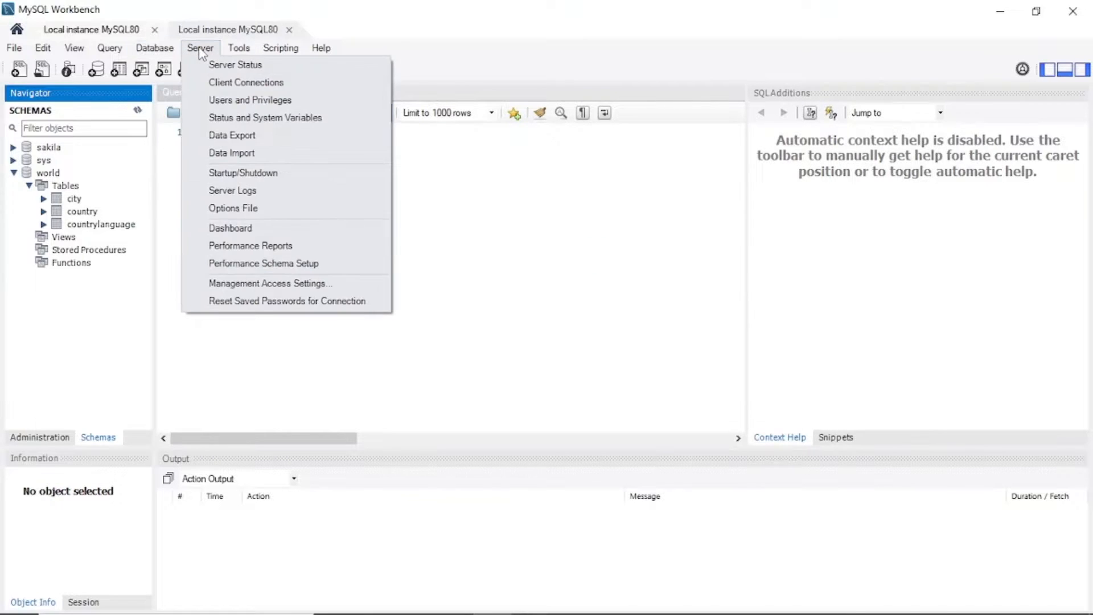
{"action": "left_click", "coordinate": [220, 67]}
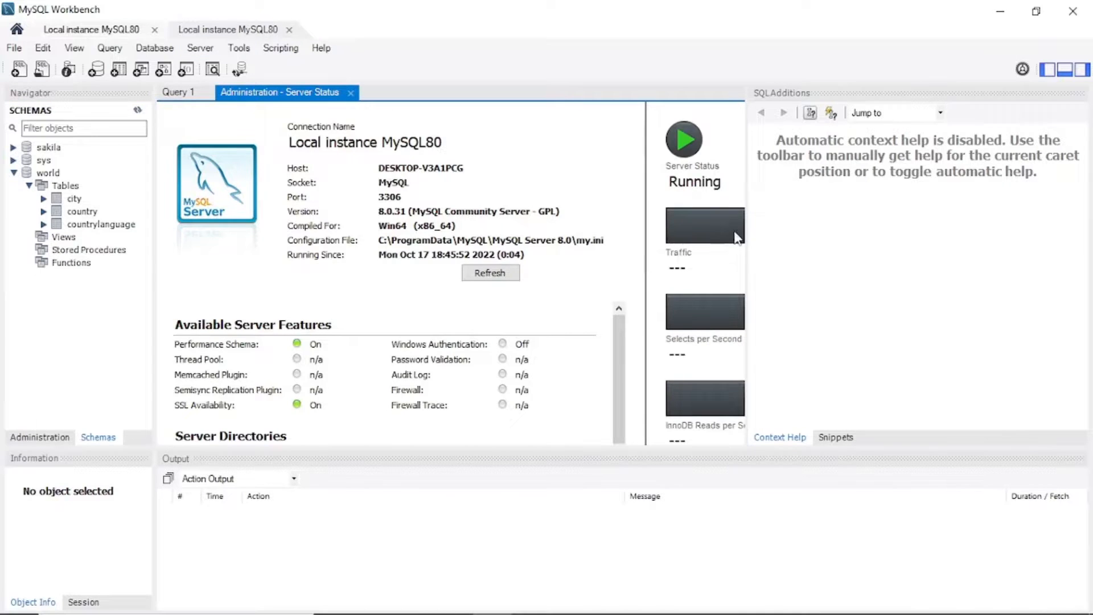
{"action": "left_click_drag", "start_coordinate": [746, 228], "coordinate": [904, 242]}
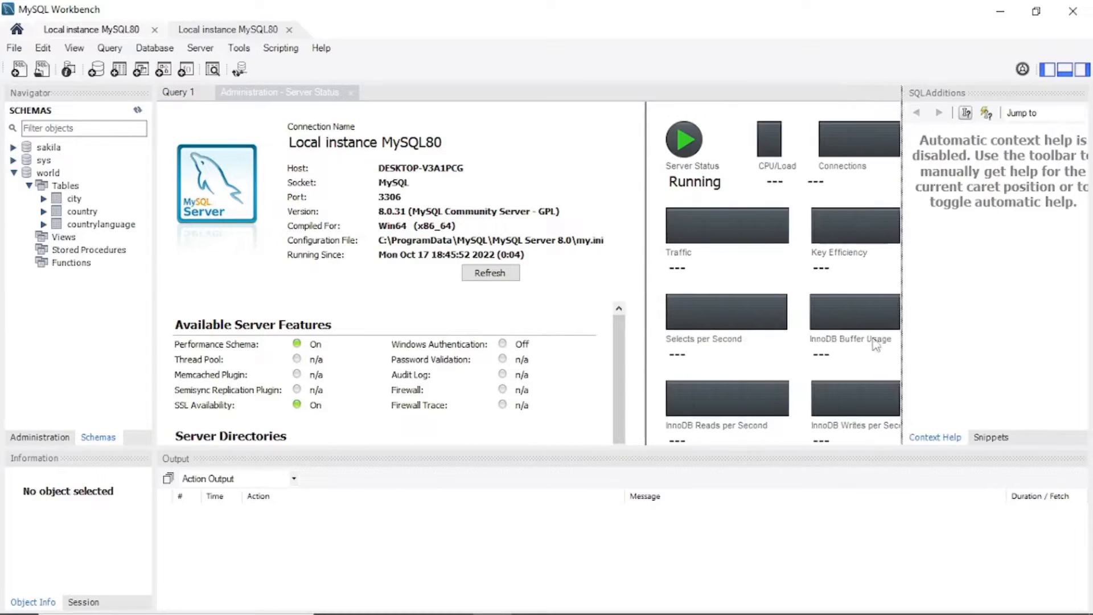
{"action": "scroll", "coordinate": [620, 345], "scroll_direction": "down", "scroll_amount": 3}
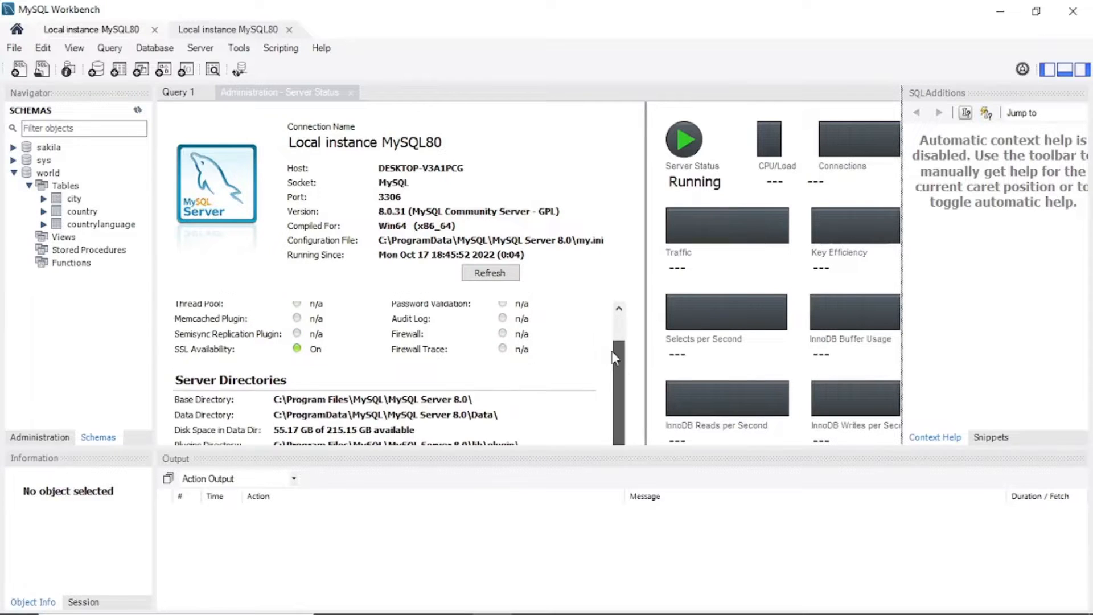
{"action": "scroll", "coordinate": [620, 344], "scroll_direction": "up", "scroll_amount": 3}
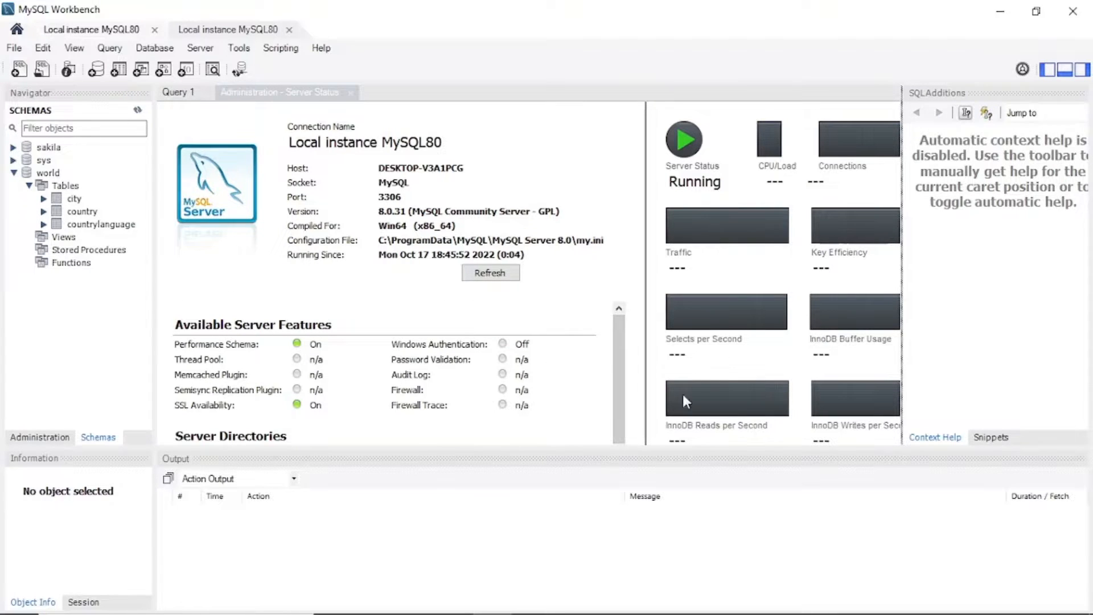
{"action": "scroll", "coordinate": [624, 342], "scroll_direction": "down", "scroll_amount": 5}
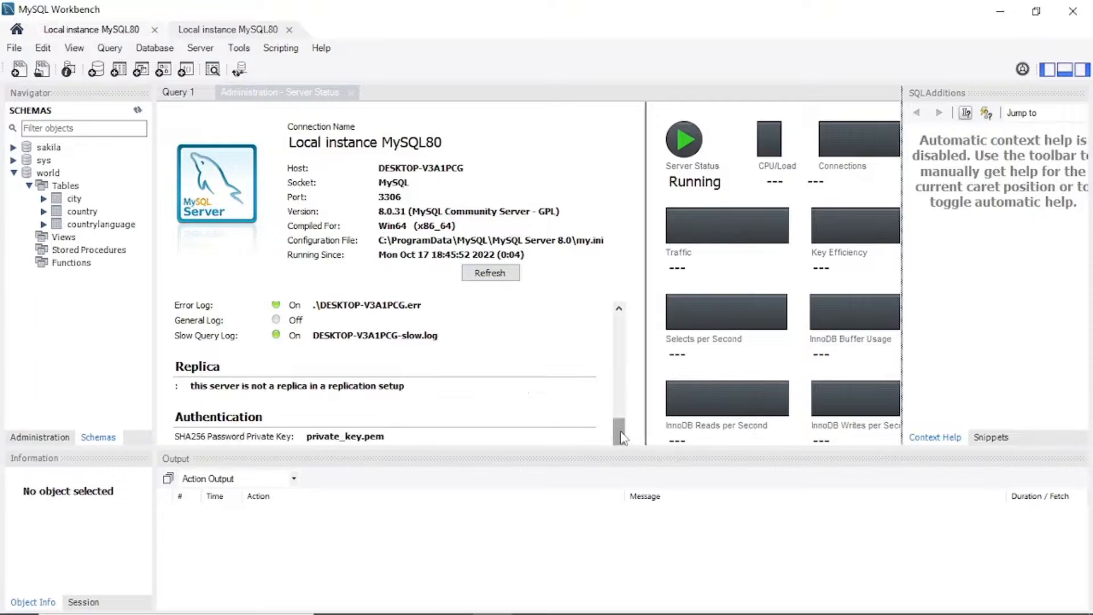
{"action": "scroll", "coordinate": [512, 364], "scroll_direction": "up", "scroll_amount": 3}
{"action": "scroll", "coordinate": [512, 365], "scroll_direction": "down", "scroll_amount": 3}
Open the Client Connections page and examine the users and hosts of the connected threads.
{"action": "left_click", "coordinate": [199, 48]}
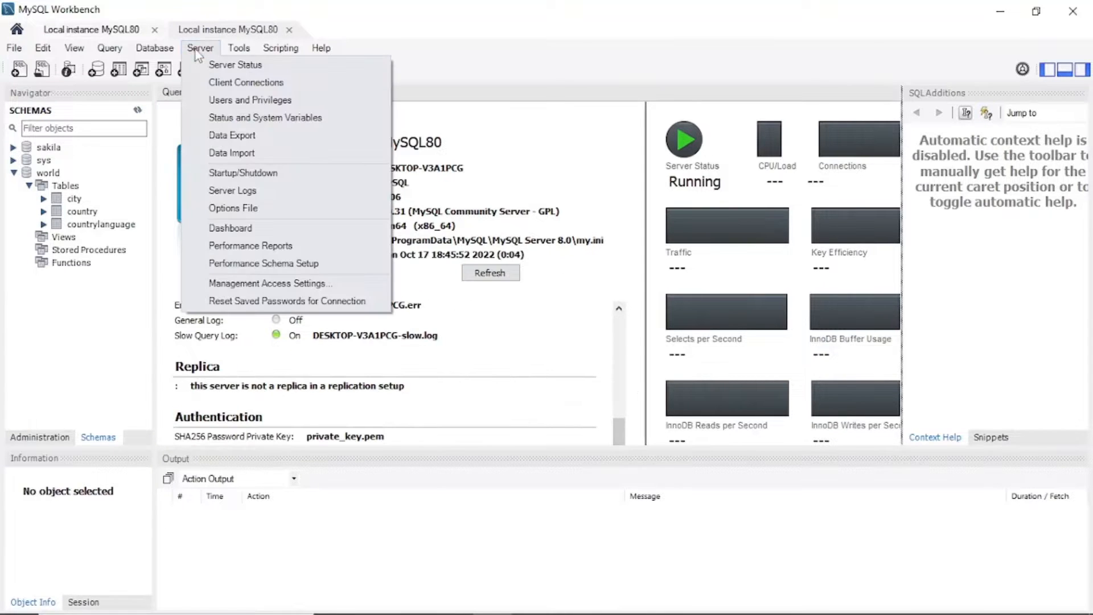
{"action": "left_click", "coordinate": [225, 82]}
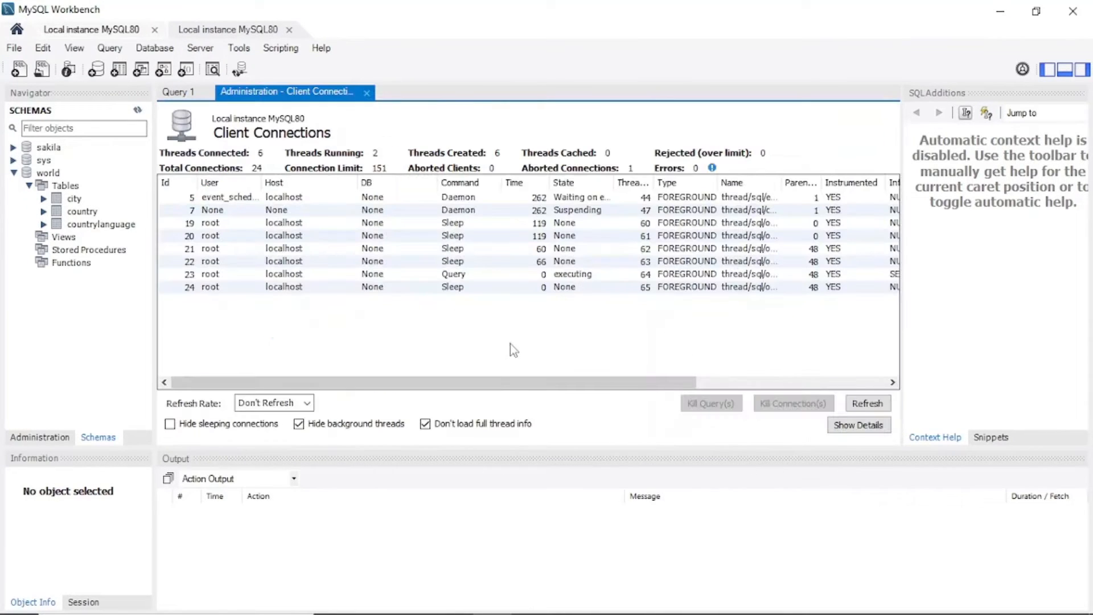
{"action": "left_click_drag", "start_coordinate": [398, 381], "coordinate": [321, 390]}
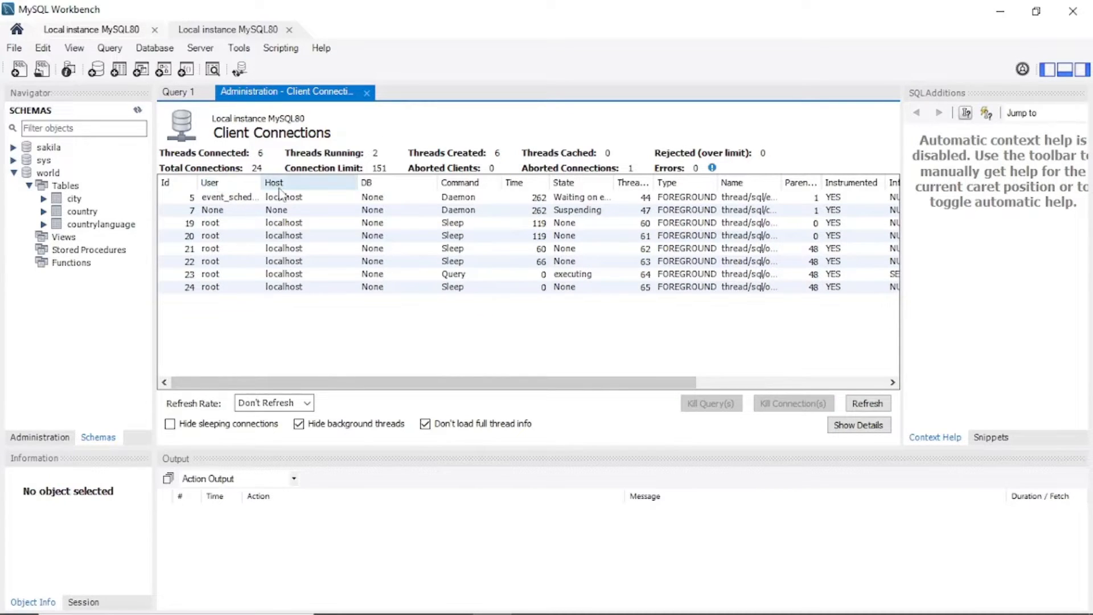
{"action": "left_click_drag", "start_coordinate": [473, 377], "coordinate": [283, 275]}
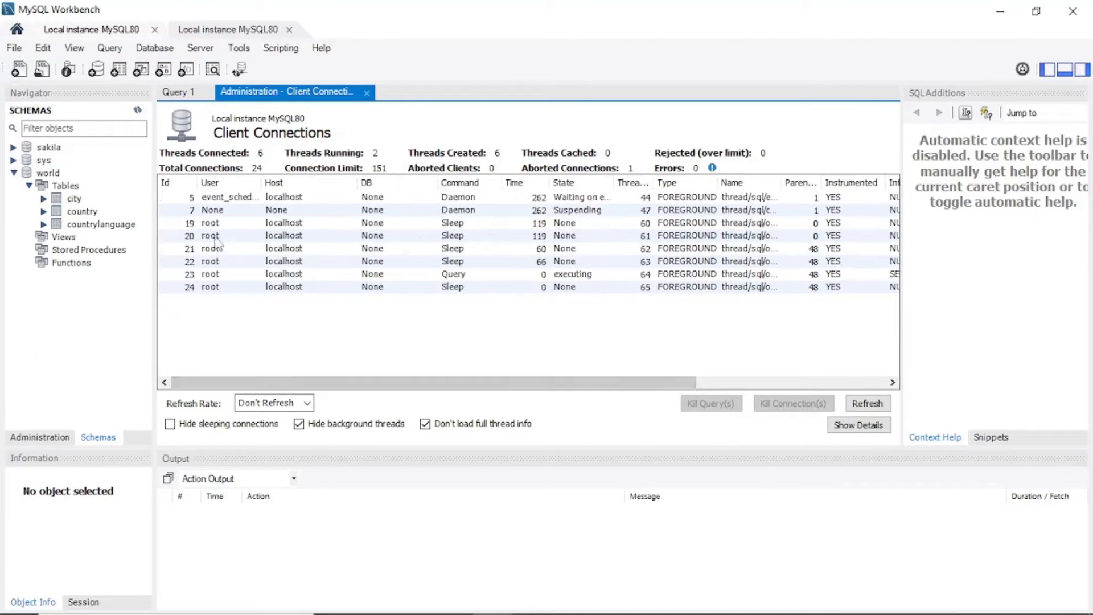
Widen the User column of the client connections list to fit the full user names, and examine the thread columns.
{"action": "left_click_drag", "start_coordinate": [421, 382], "coordinate": [154, 244]}
{"action": "left_click_drag", "start_coordinate": [262, 182], "coordinate": [339, 182]}
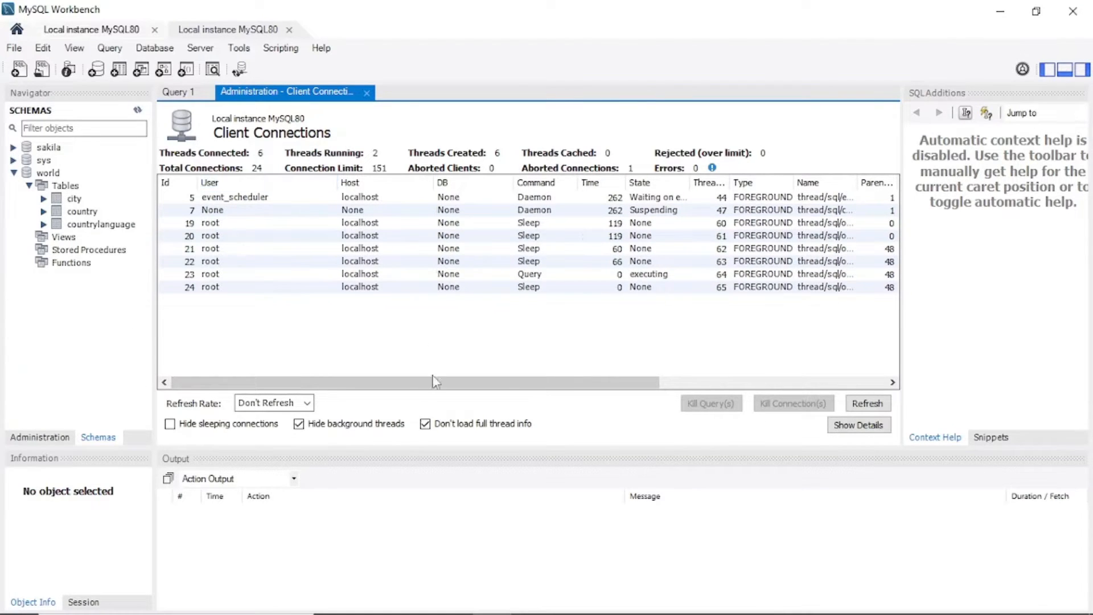
{"action": "left_click_drag", "start_coordinate": [417, 382], "coordinate": [239, 273]}
{"action": "left_click", "coordinate": [198, 50]}
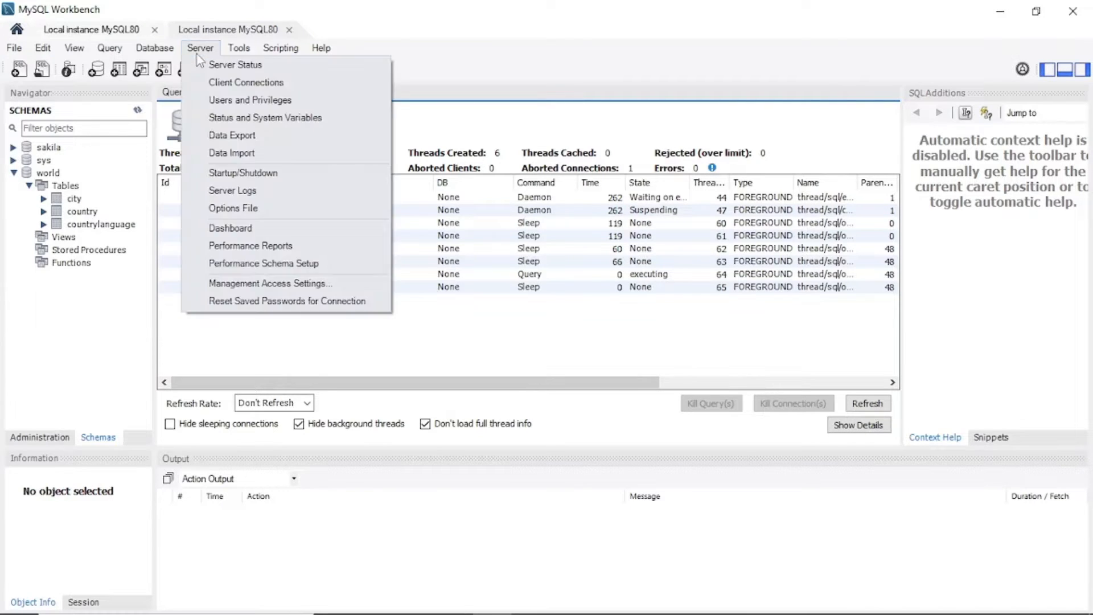
{"action": "mouse_move", "coordinate": [255, 54]}
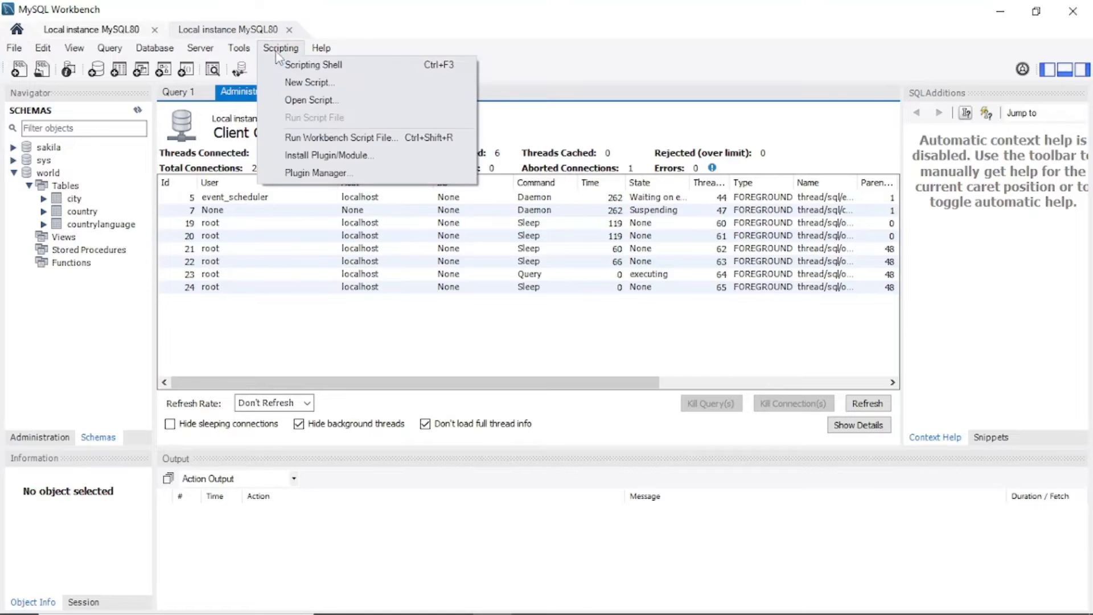
{"action": "mouse_move", "coordinate": [109, 48]}
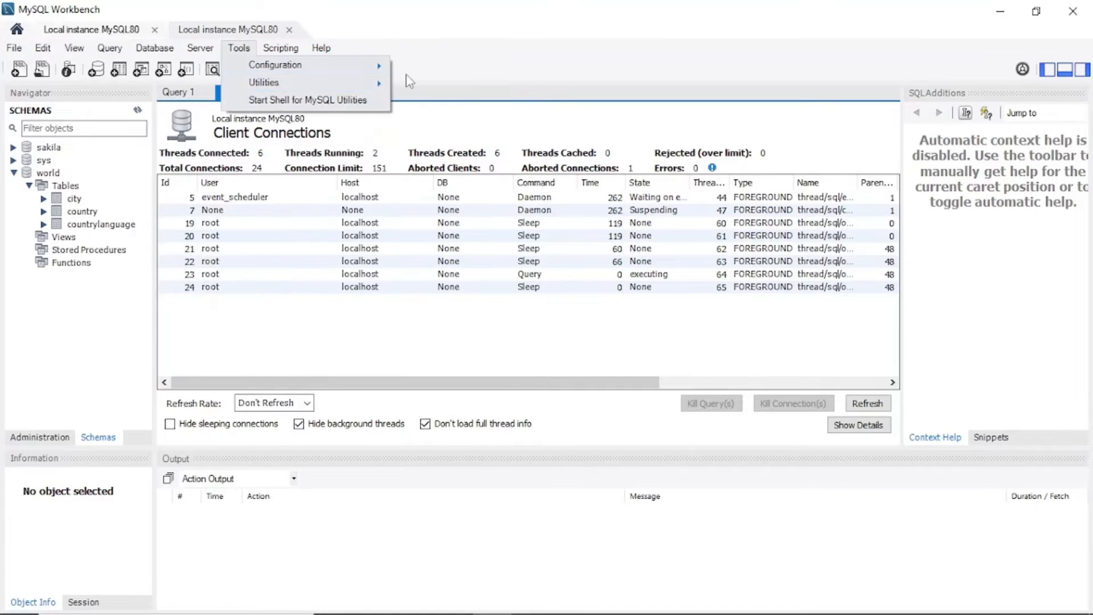
{"action": "left_click", "coordinate": [497, 62]}
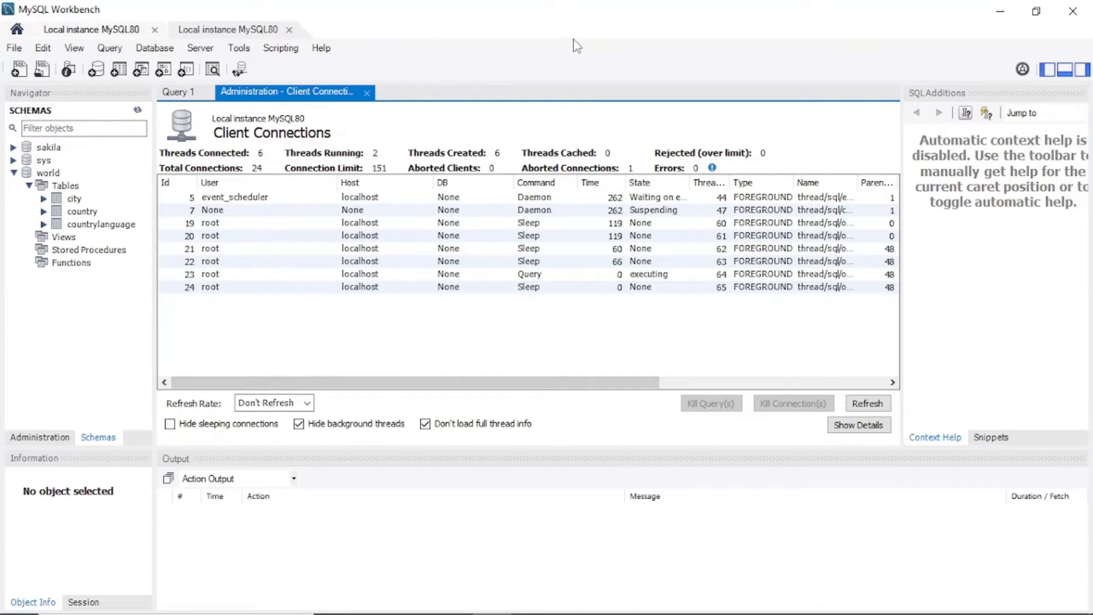
Switch the Navigator from the schemas to the server administration options.
{"action": "left_click", "coordinate": [41, 437]}
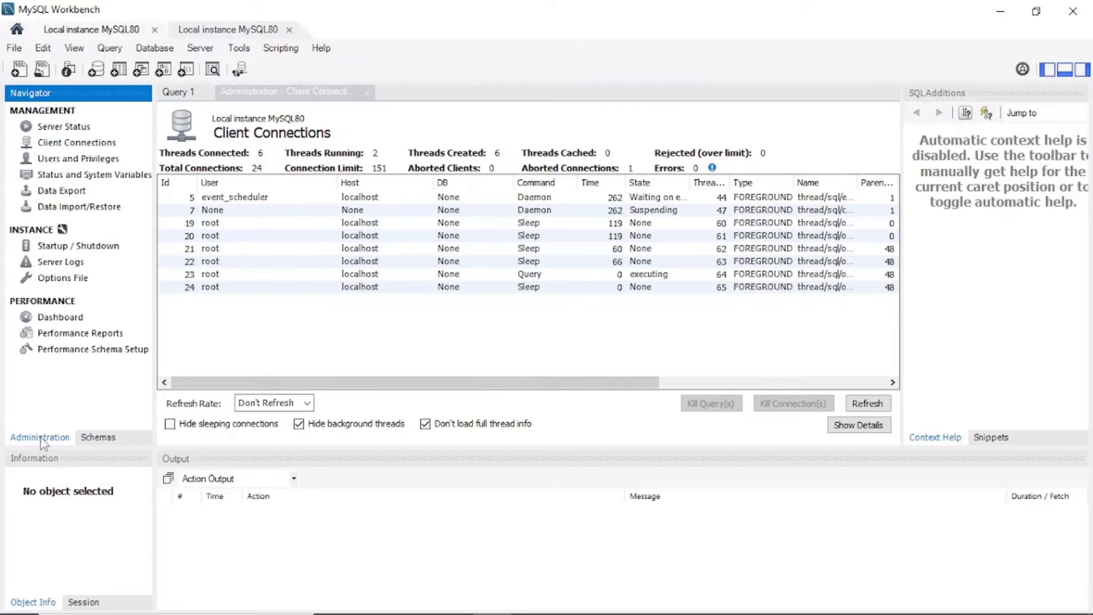